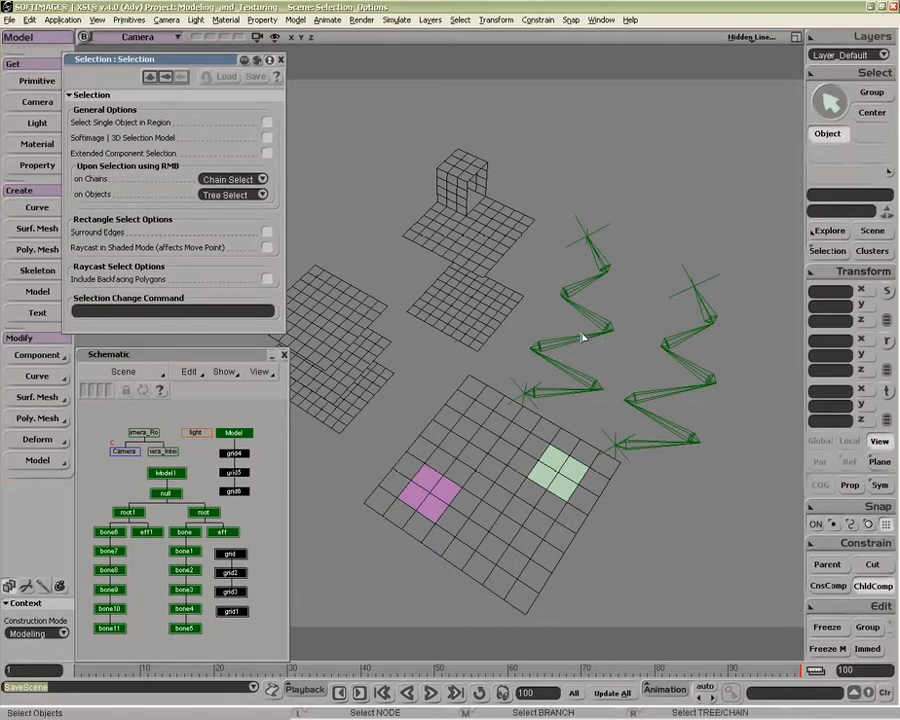
Select the entire bone chain under root from one of its bones in the camera view.
drag(575, 331, 582, 356)
right_drag(582, 356, 584, 357)
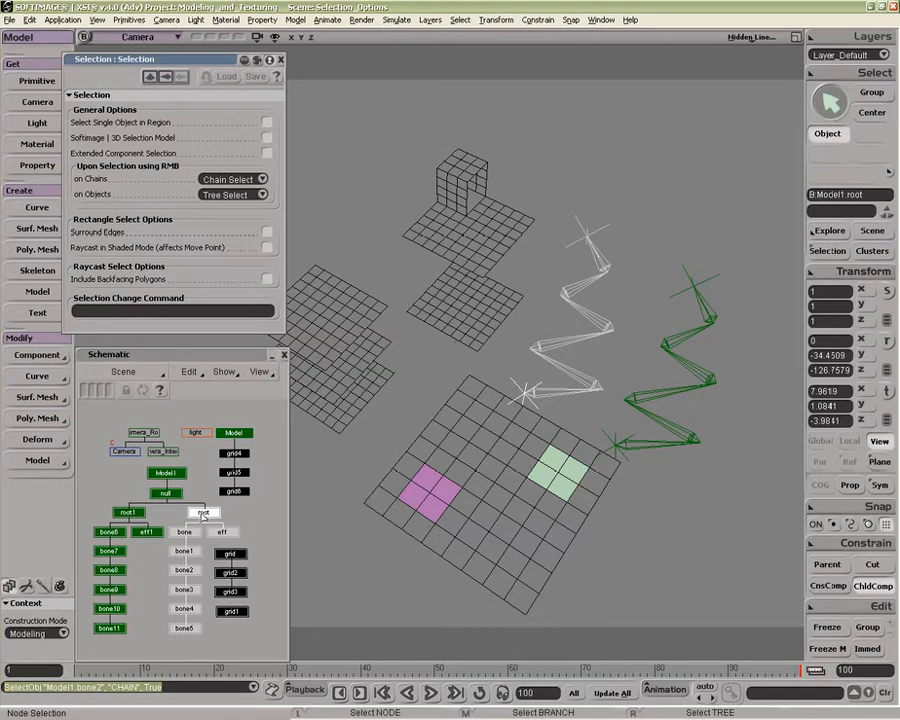
Set the RMB selection behaviour on Chains to Tree Select and select the whole tree from a bone of the same chain.
click(238, 179)
click(230, 187)
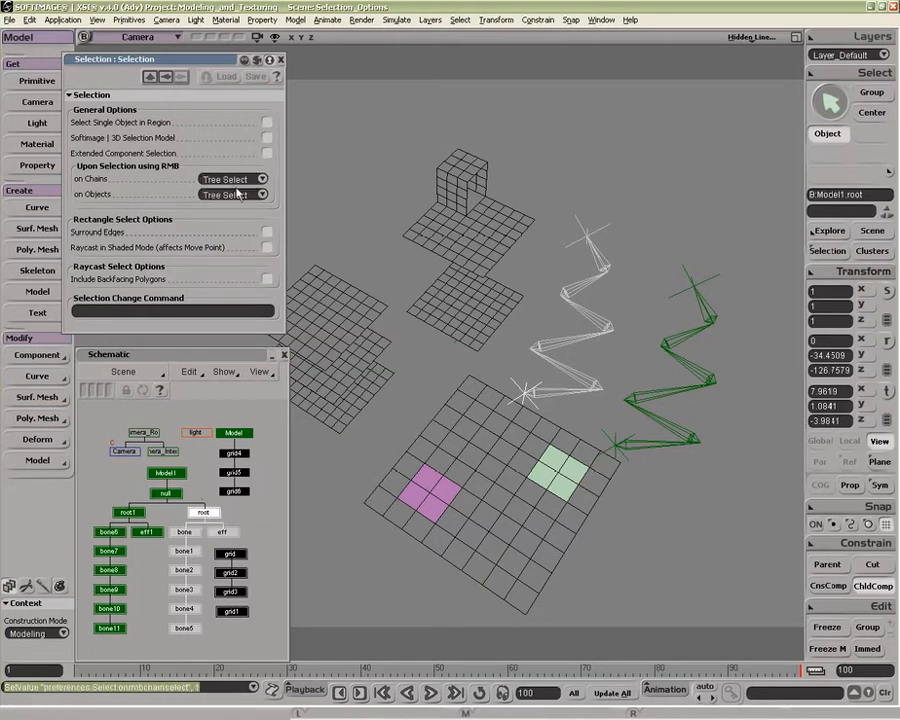
right_click(576, 356)
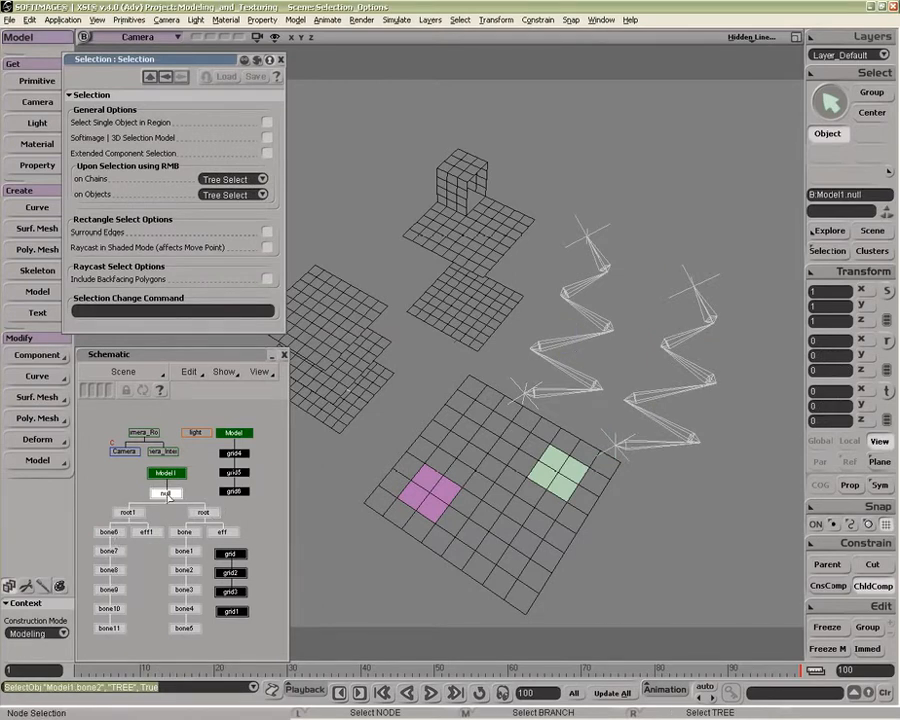
Set the RMB selection behaviour on Chains to Model Select and select Model1 from one of its bones.
click(233, 180)
click(230, 187)
right_click(574, 354)
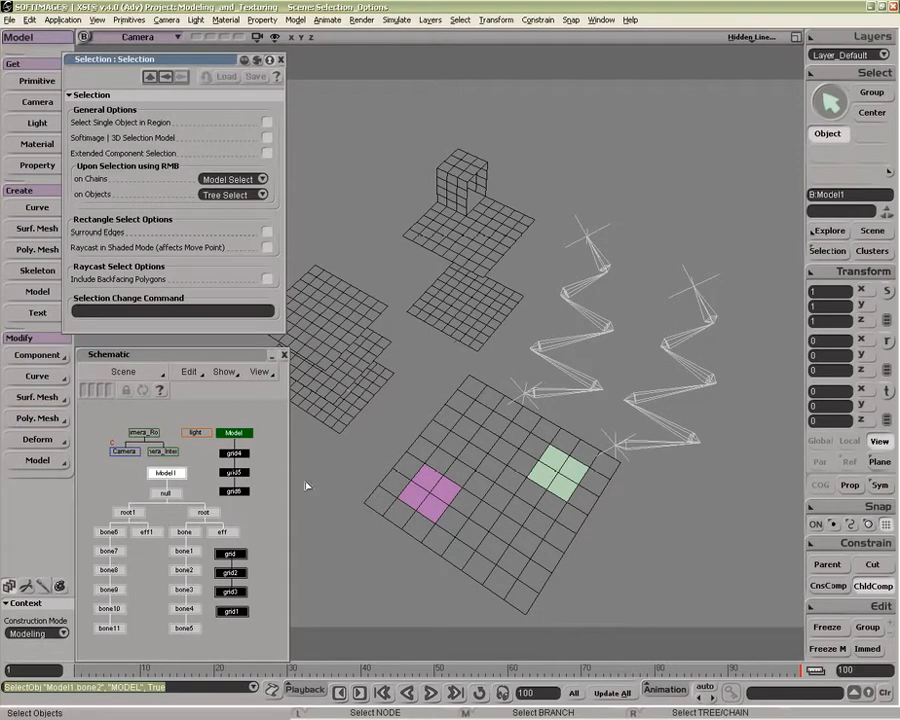
In the schematic, select the null's branch and tree and the individual bone chains; reselect Model1 from a bone in the camera view.
middle_click(160, 493)
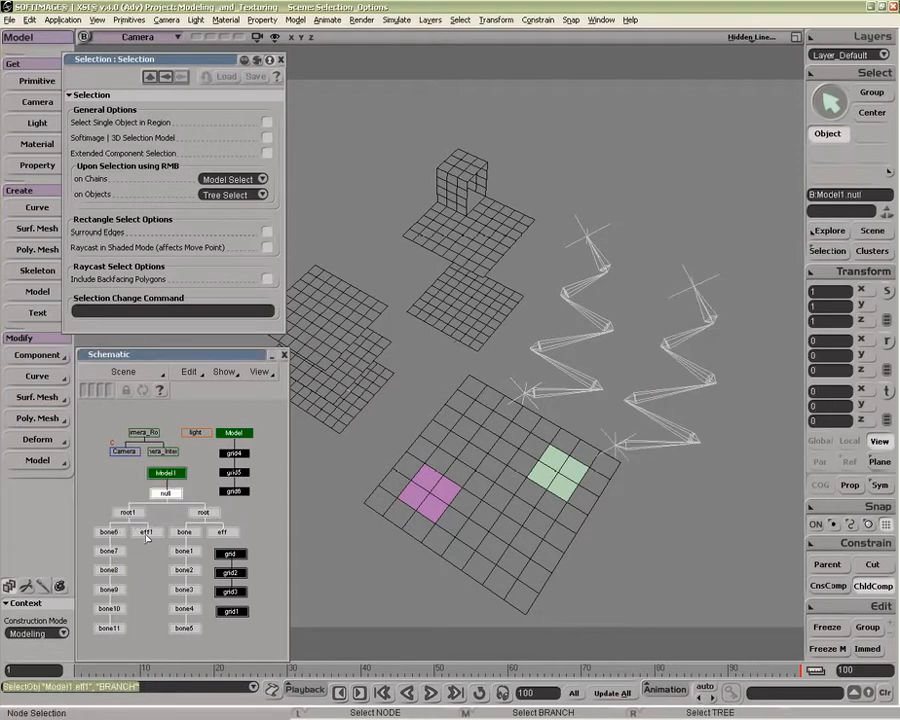
right_click(165, 494)
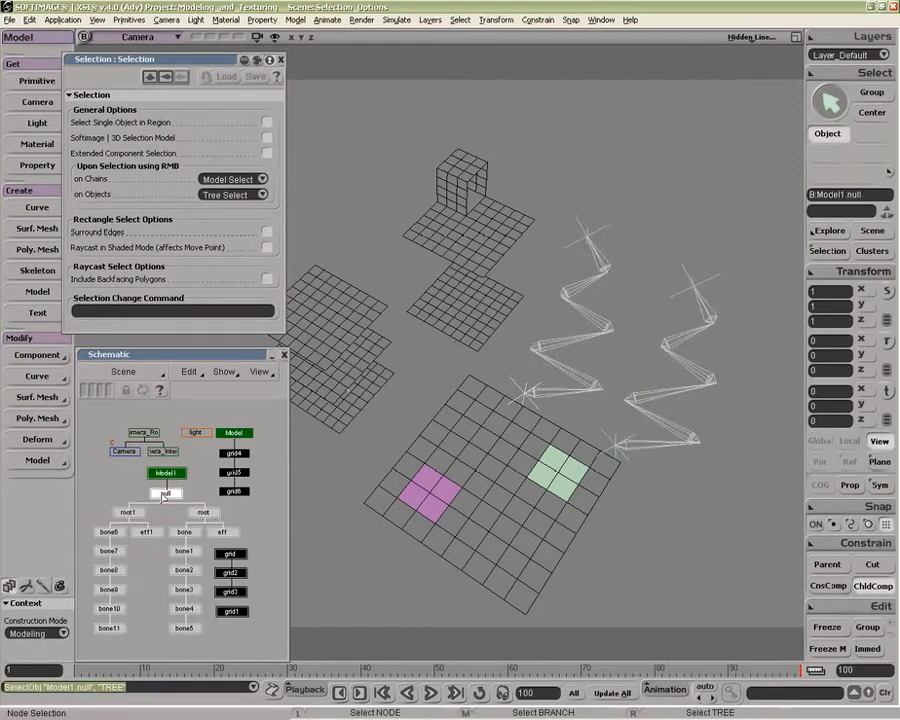
right_click(147, 535)
right_click(183, 534)
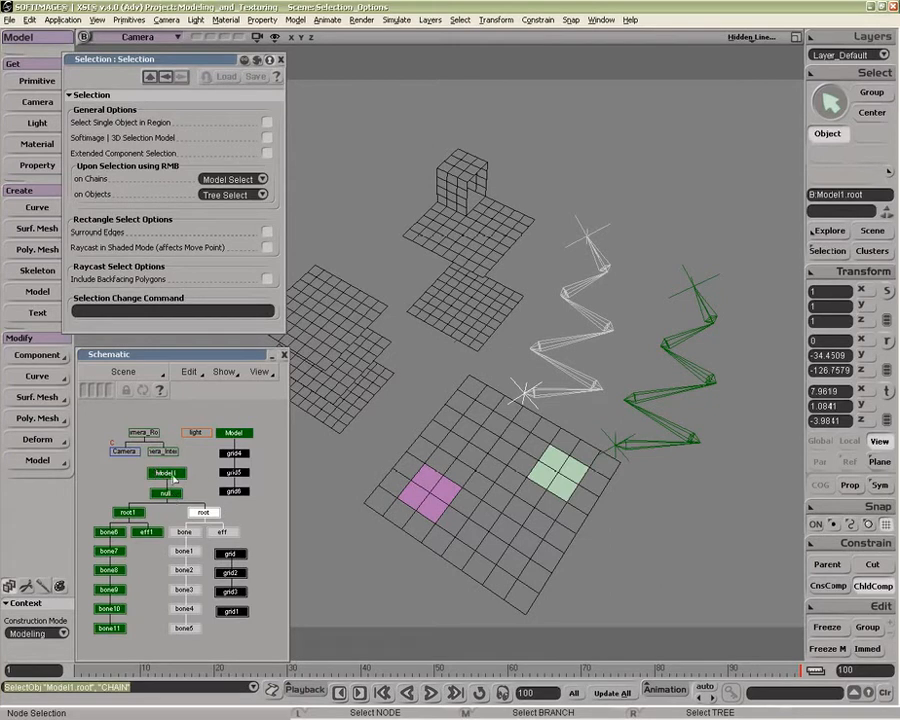
right_click(570, 380)
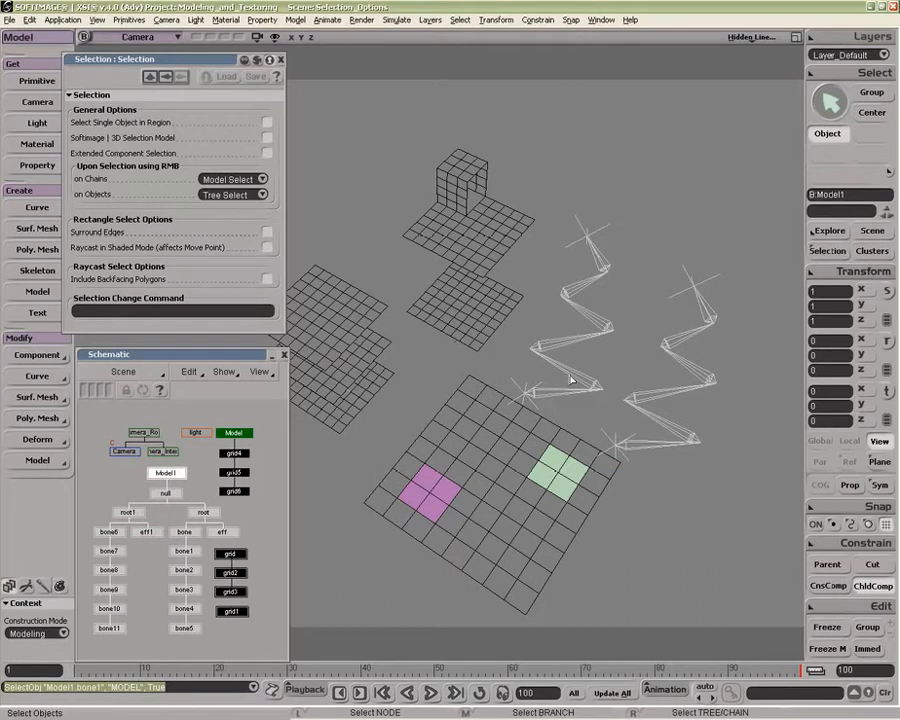
Keep the RMB selection behaviour on Objects at Tree Select and select the tree starting at grid4.
click(246, 195)
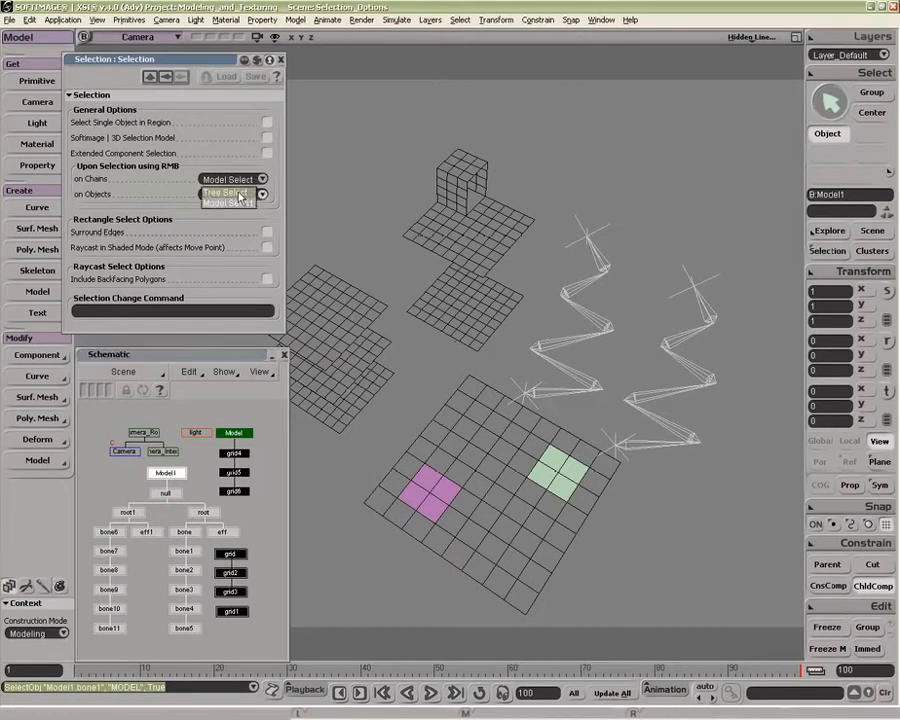
click(237, 193)
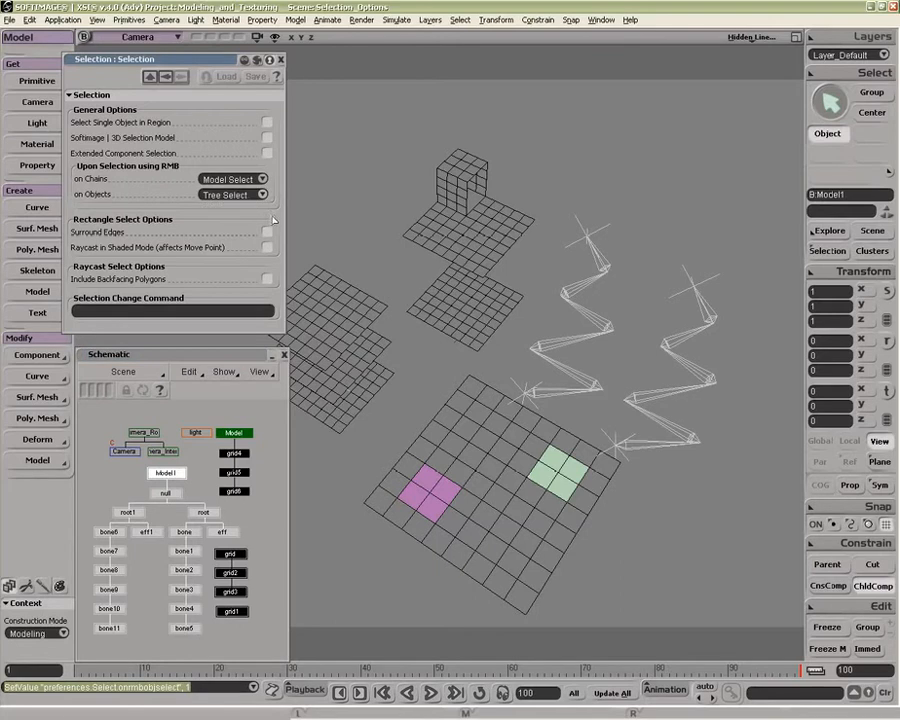
right_click(453, 291)
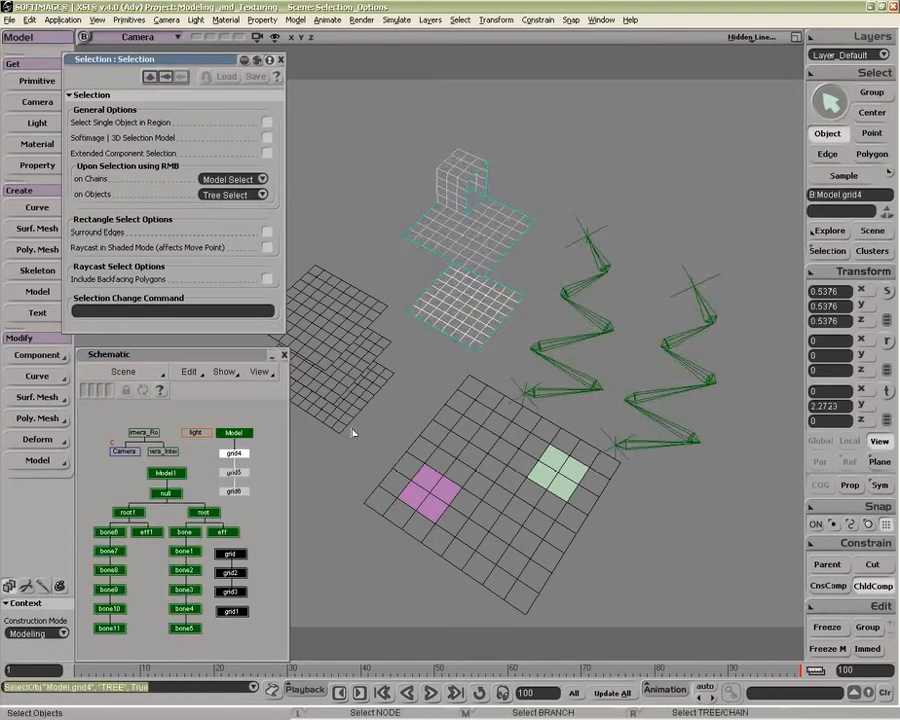
Set the RMB selection behaviour on Objects to Model Select and select the model containing grid4.
key(o)
drag(441, 402, 460, 372)
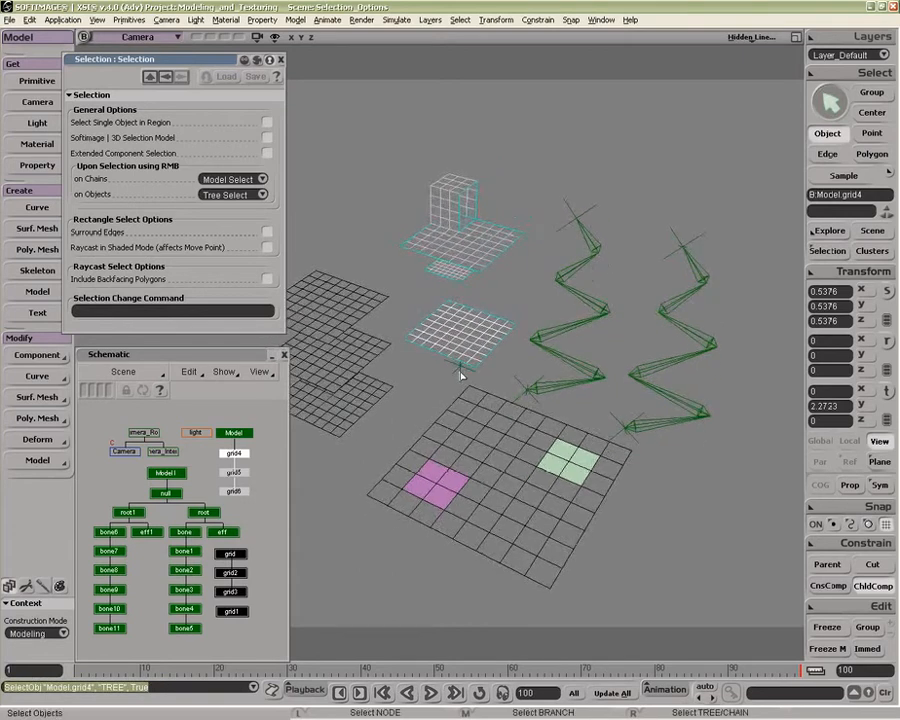
click(249, 197)
click(241, 204)
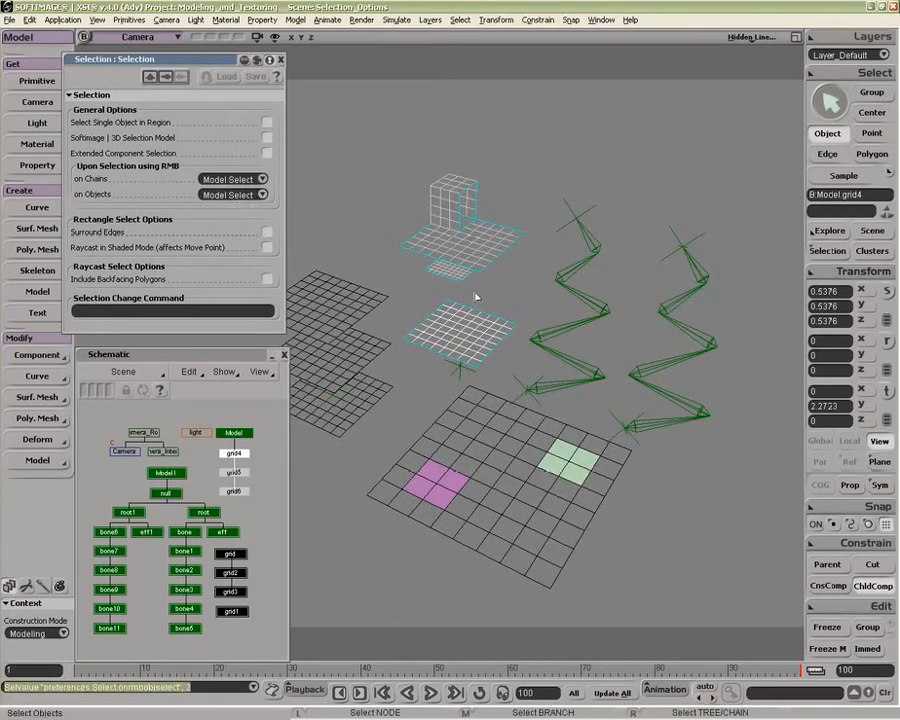
right_click(494, 340)
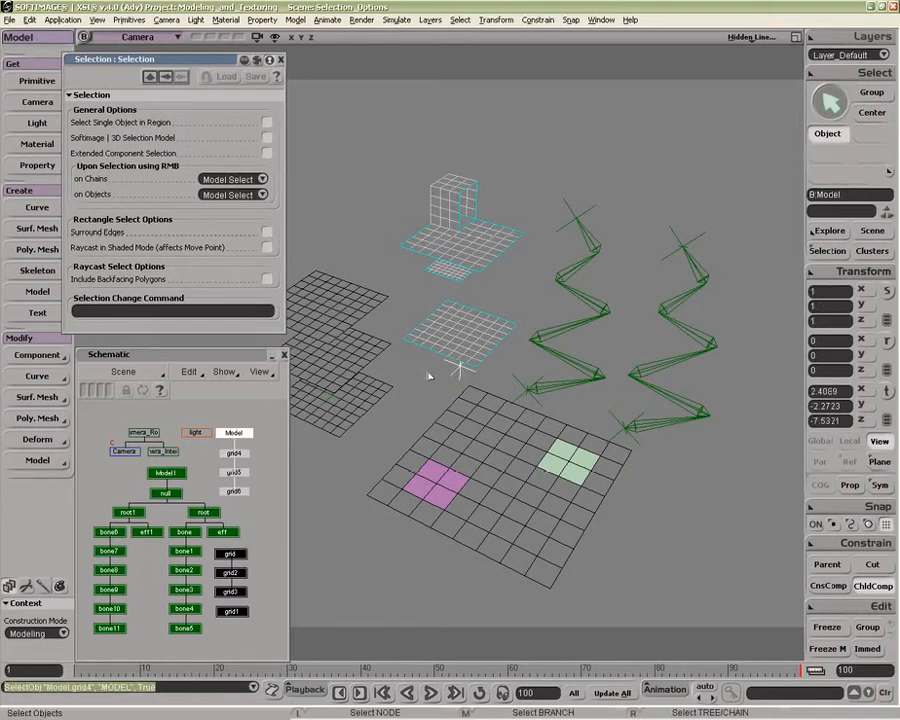
Restore the RMB selection behaviours to Tree Select on Objects and Chain Select on Chains.
click(249, 195)
click(236, 183)
click(249, 180)
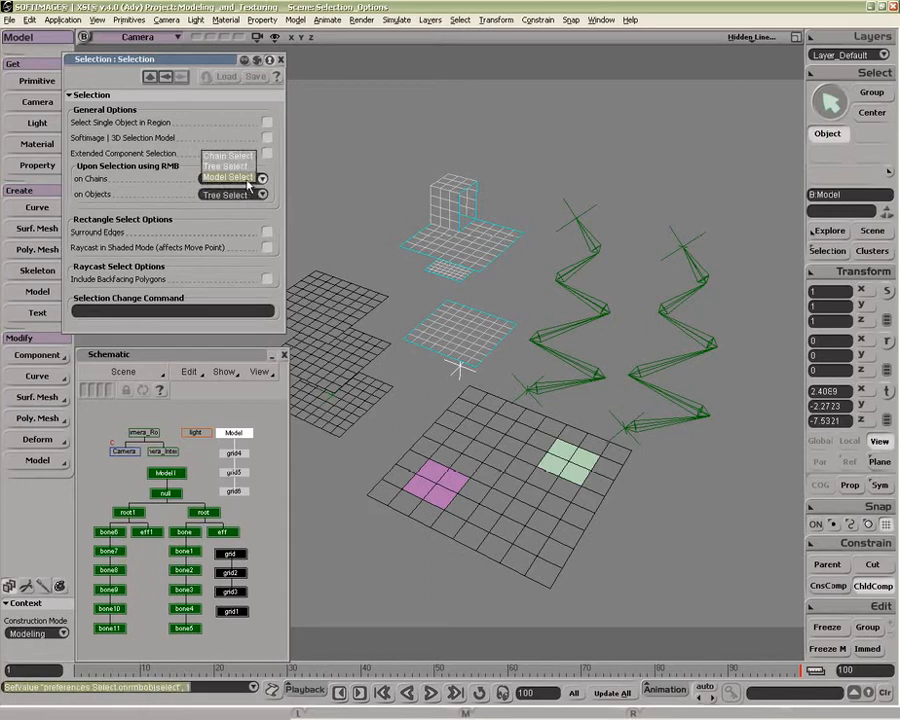
click(228, 153)
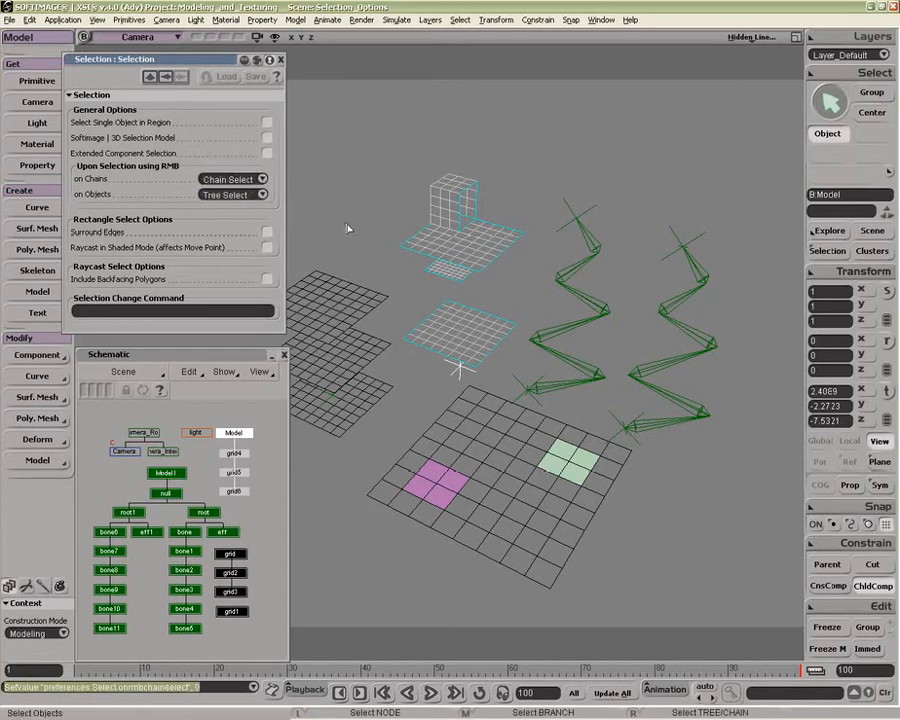
Clear the selection and select grid6, the large grid with the raised box, in a close-up view.
click(347, 228)
key(s)
drag(456, 295, 454, 324)
key(p)
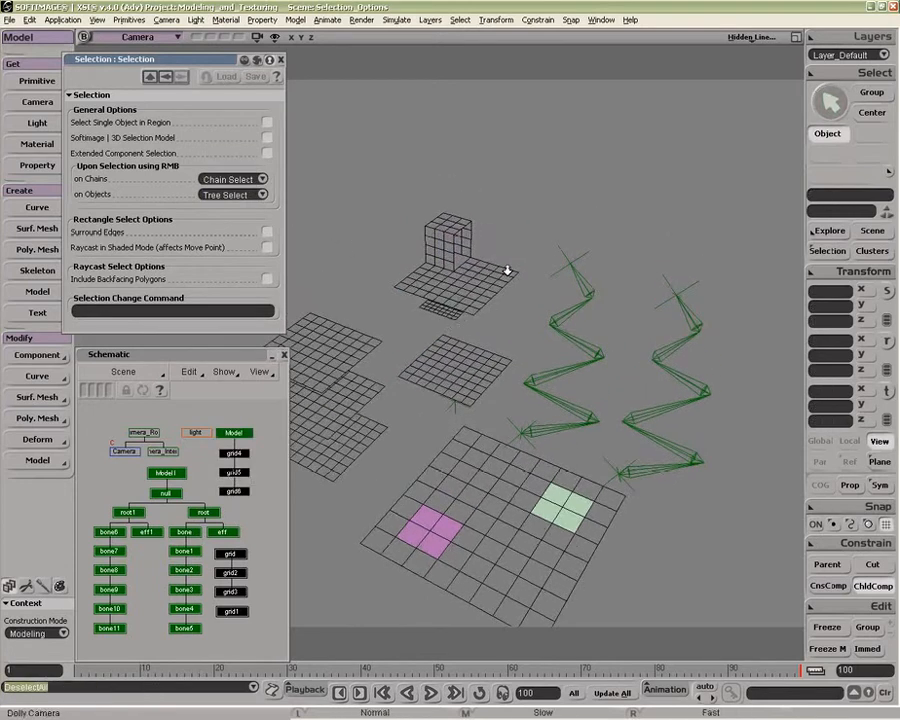
drag(508, 270, 420, 386)
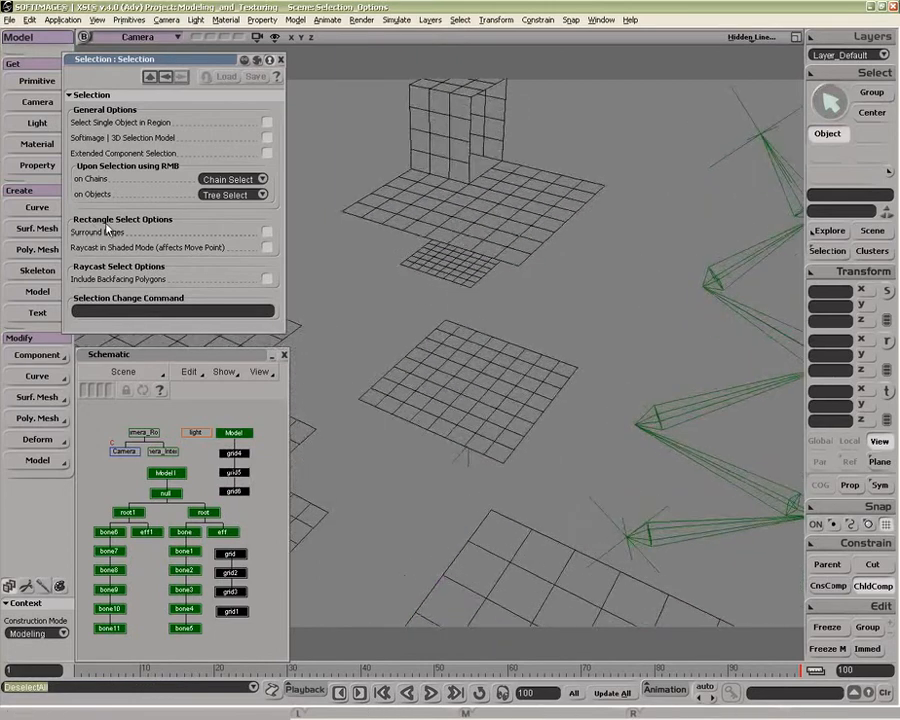
key(s)
drag(368, 263, 369, 308)
key(o)
mouse_move(443, 330)
mouse_down()
mouse_move(456, 342)
mouse_move(443, 317)
mouse_up()
key(p)
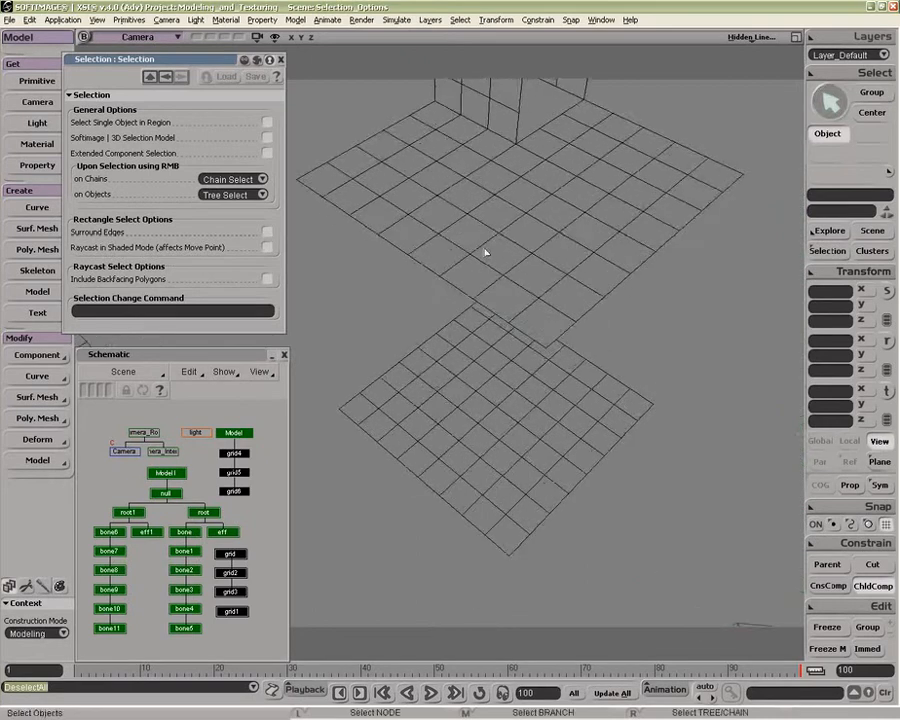
click(492, 245)
key(s)
drag(502, 227, 492, 281)
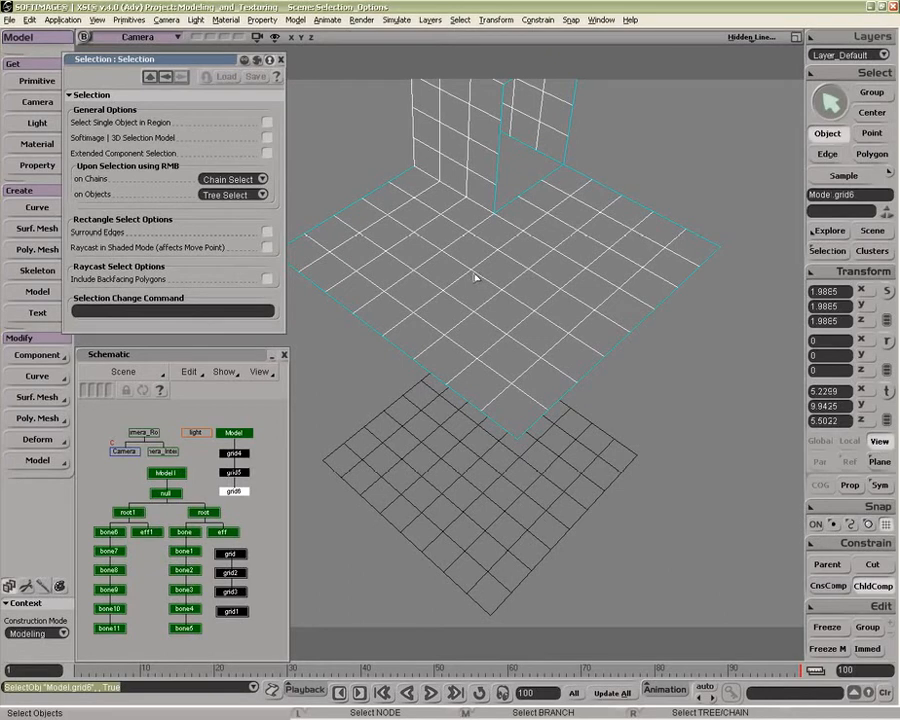
Rectangle-select edges of grid6 in its middle and around its front corner with Surround Edges off, and clear the selection.
key(e)
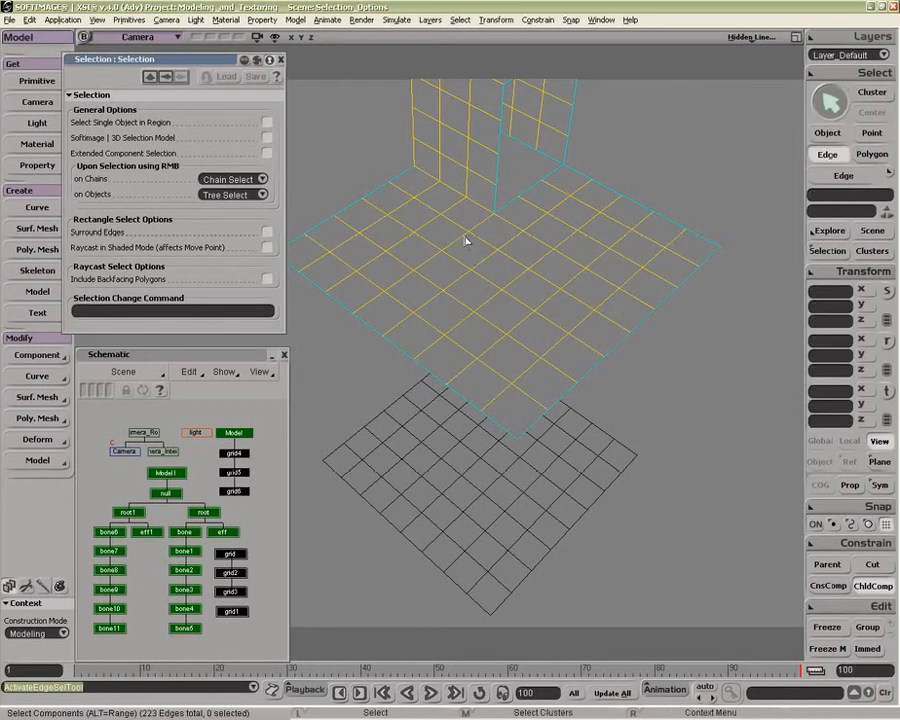
drag(462, 238, 527, 301)
ctrl+drag(462, 234, 540, 303)
drag(477, 403, 559, 457)
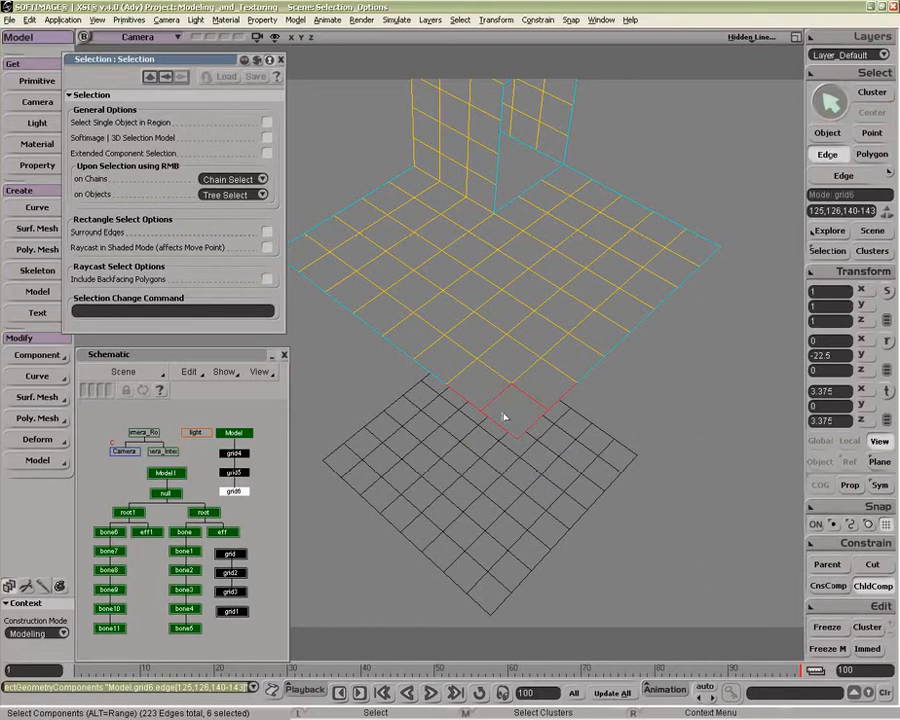
click(555, 453)
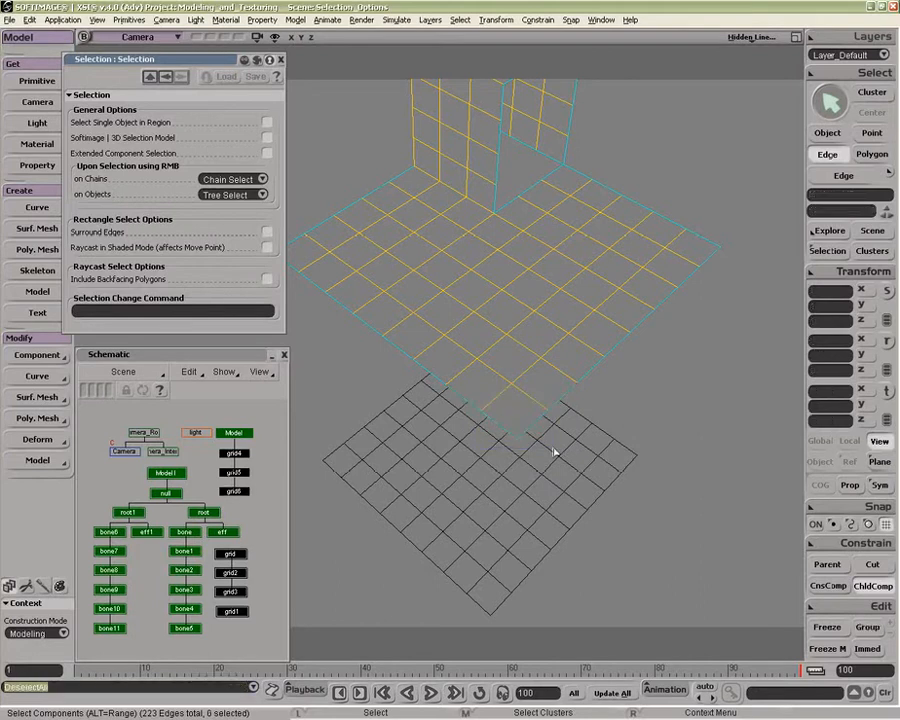
Enable Surround Edges, rectangle-select the edges fully enclosed at grid6's front corner, and clear the selection.
click(267, 231)
drag(461, 400, 557, 452)
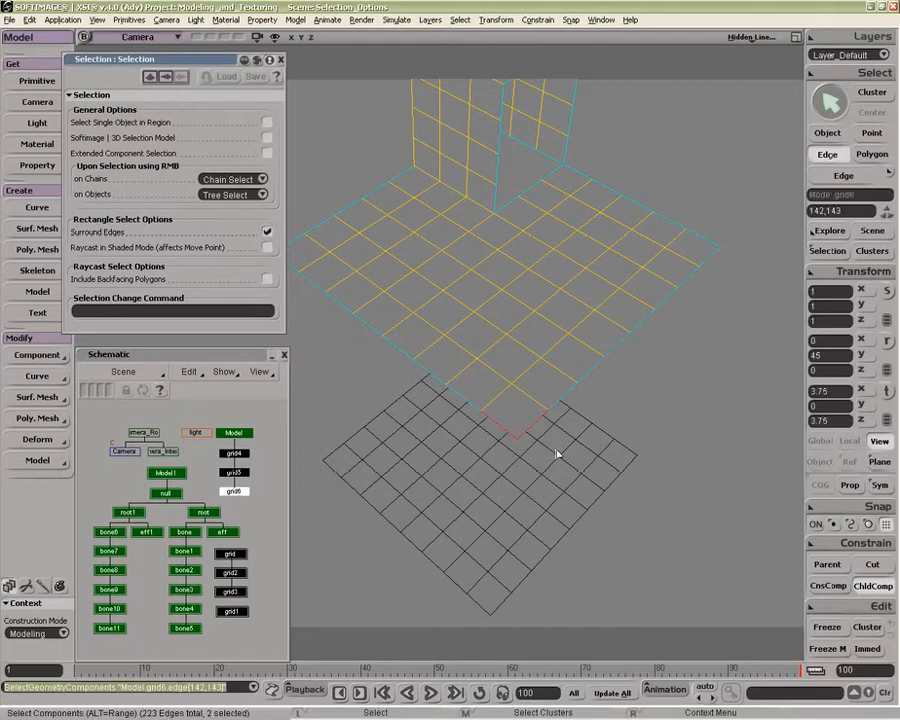
drag(471, 394, 563, 453)
click(563, 453)
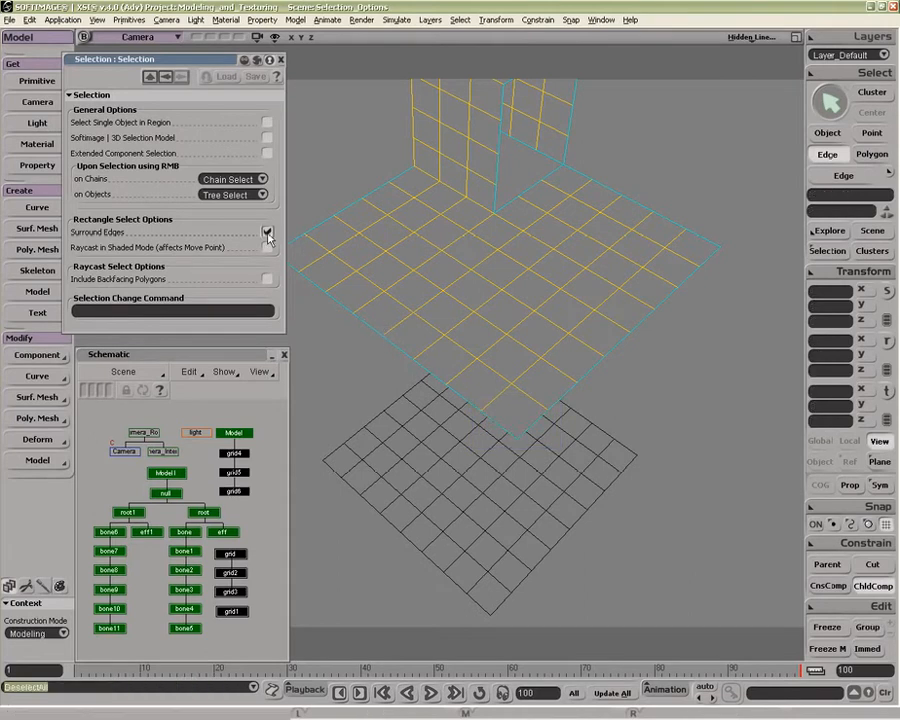
Disable Surround Edges, repeat the rectangle selection of edges around grid6's front corner, and clear it.
click(267, 232)
drag(472, 399, 561, 447)
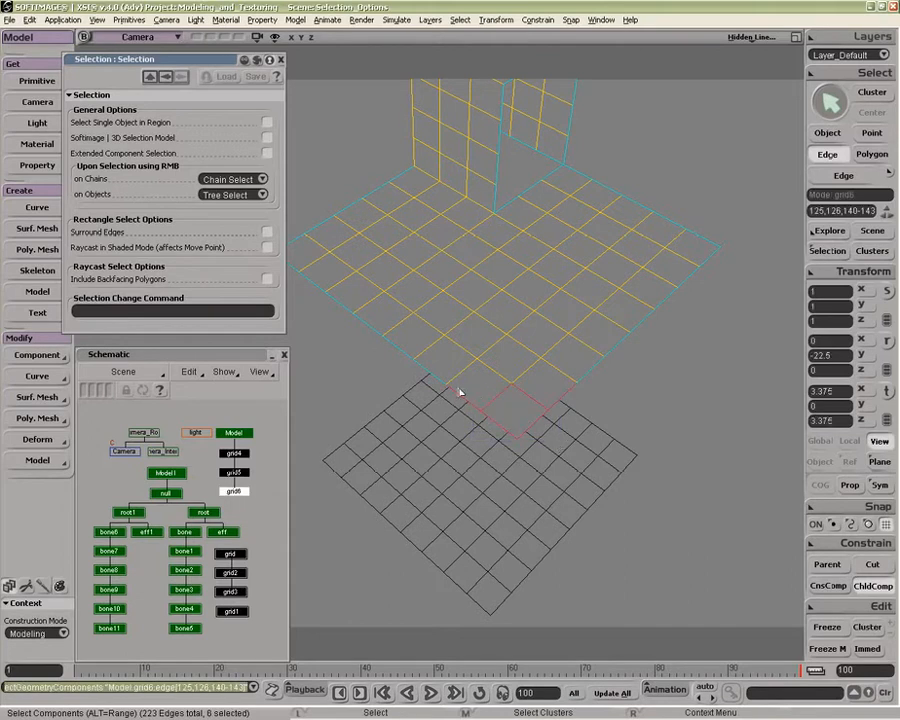
click(514, 425)
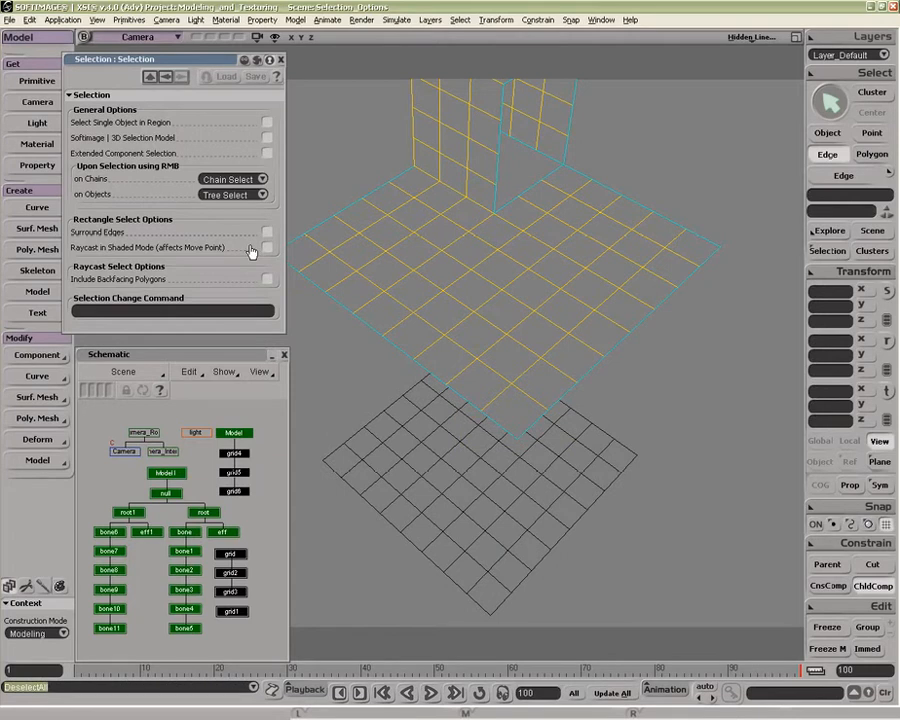
Switch the camera view to Wireframe and rectangle-select grid5 and grid6 together as objects.
click(749, 38)
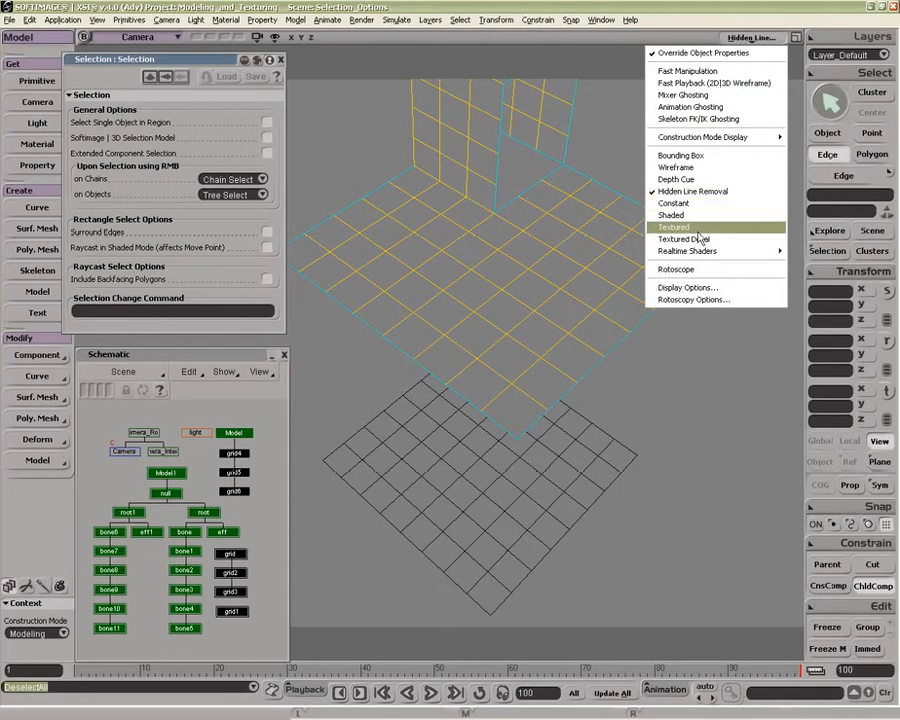
click(618, 142)
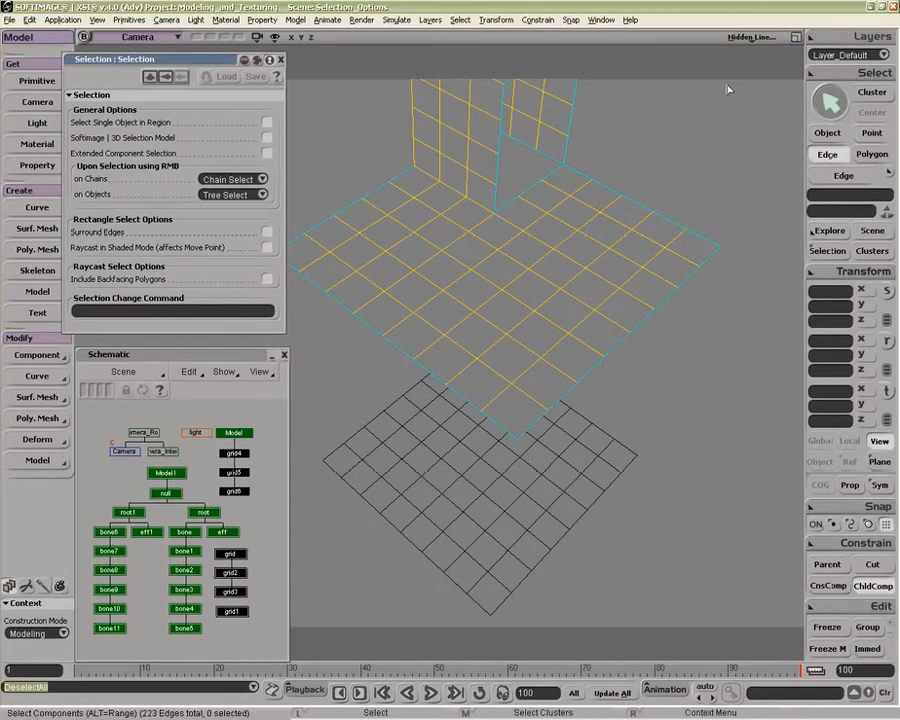
click(752, 37)
click(727, 172)
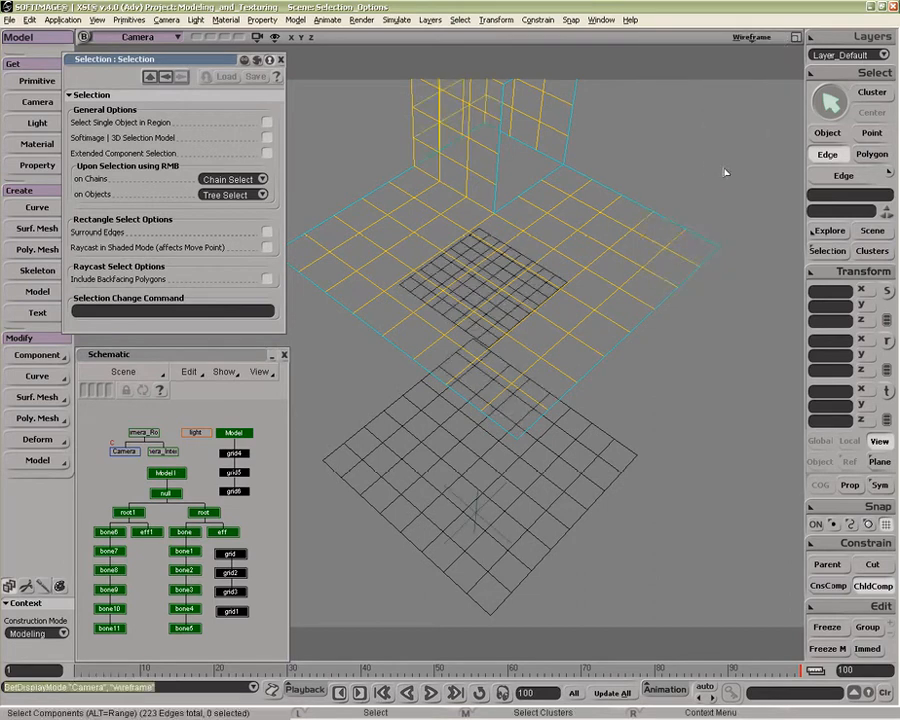
key(space)
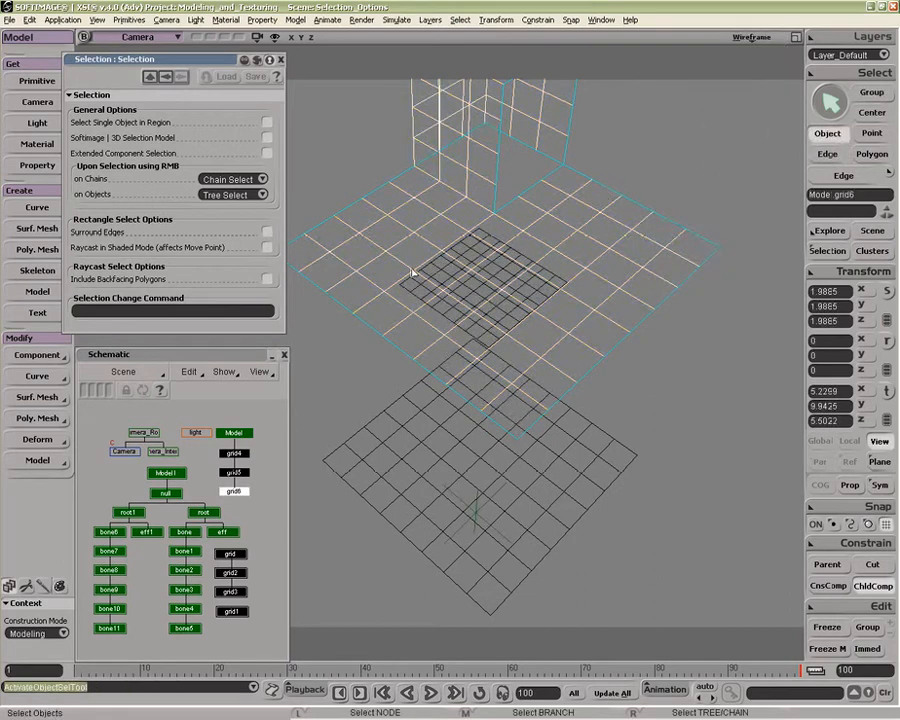
drag(390, 256, 575, 327)
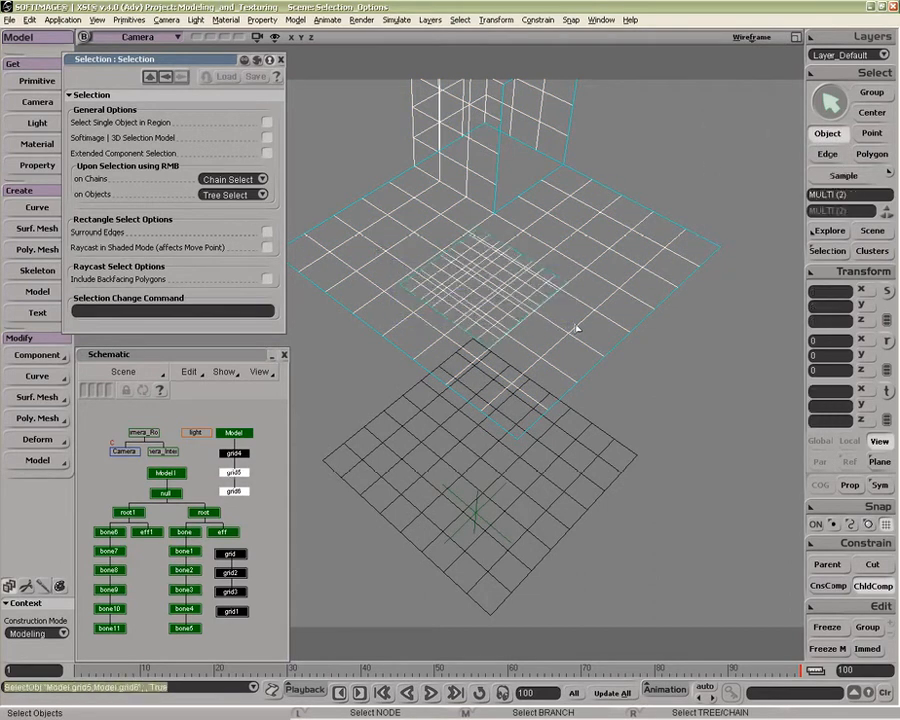
click(654, 168)
drag(391, 250, 581, 322)
Return the camera view to Hidden Line display and deselect all objects.
middle_click(752, 38)
key(o)
mouse_move(609, 312)
mouse_down()
mouse_move(601, 311)
mouse_move(603, 242)
mouse_move(599, 313)
mouse_up()
key(space)
click(690, 197)
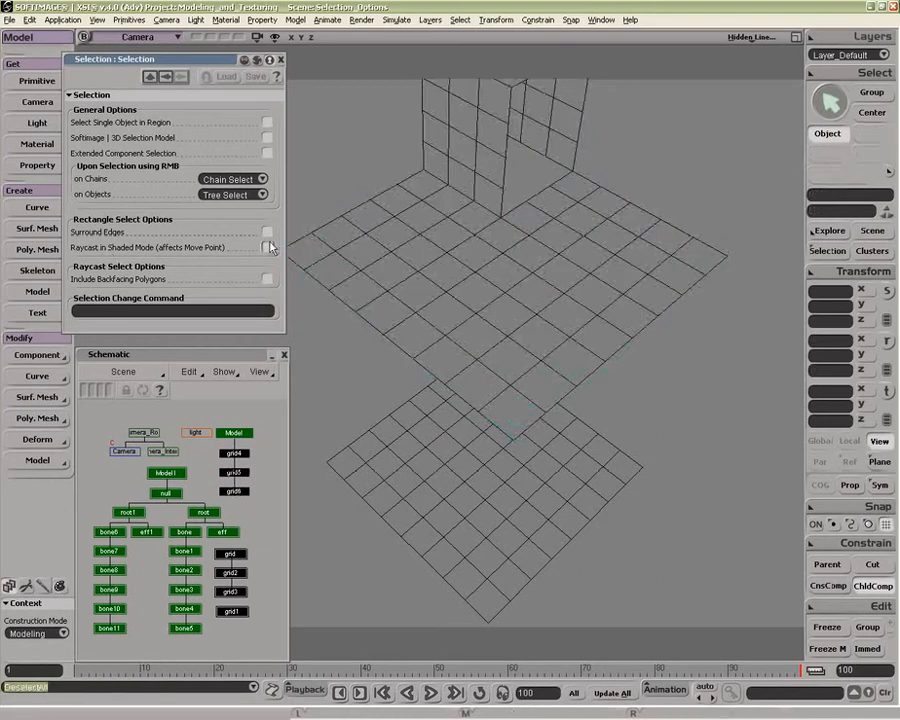
Enable Raycast in Shaded Mode for rectangle selection and select only grid6 in the Hidden Line view.
click(267, 247)
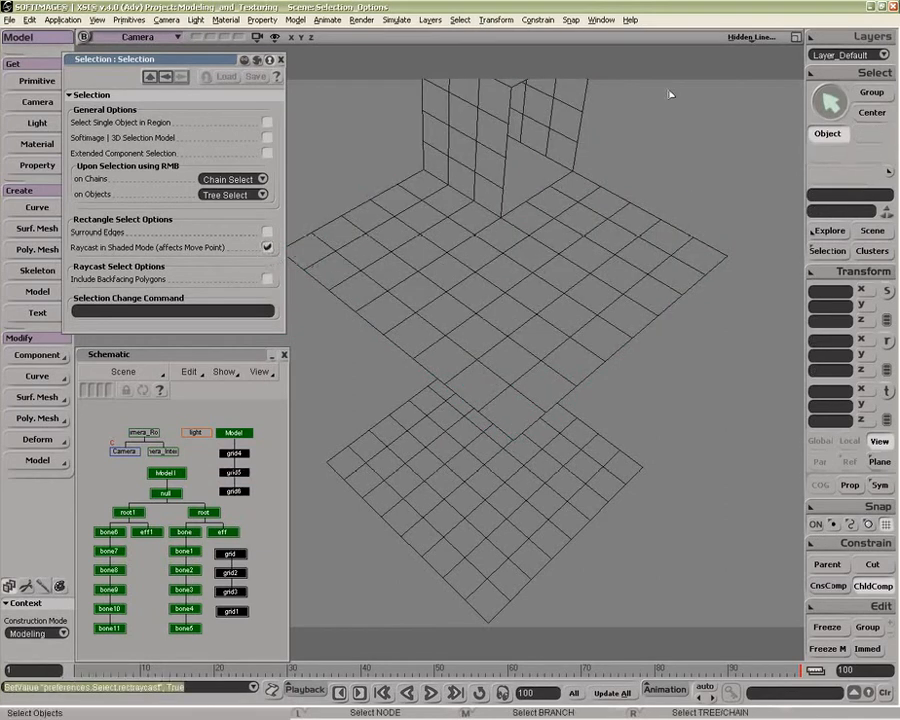
click(752, 38)
click(456, 120)
click(463, 260)
key(o)
mouse_move(443, 248)
mouse_down()
mouse_move(597, 301)
mouse_move(600, 219)
mouse_move(606, 269)
mouse_move(520, 273)
mouse_move(472, 256)
mouse_move(440, 262)
mouse_move(444, 249)
mouse_up()
key(o)
Disable Raycast in Shaded Mode while viewing the stacked grids from a lower angle.
click(269, 248)
key(o)
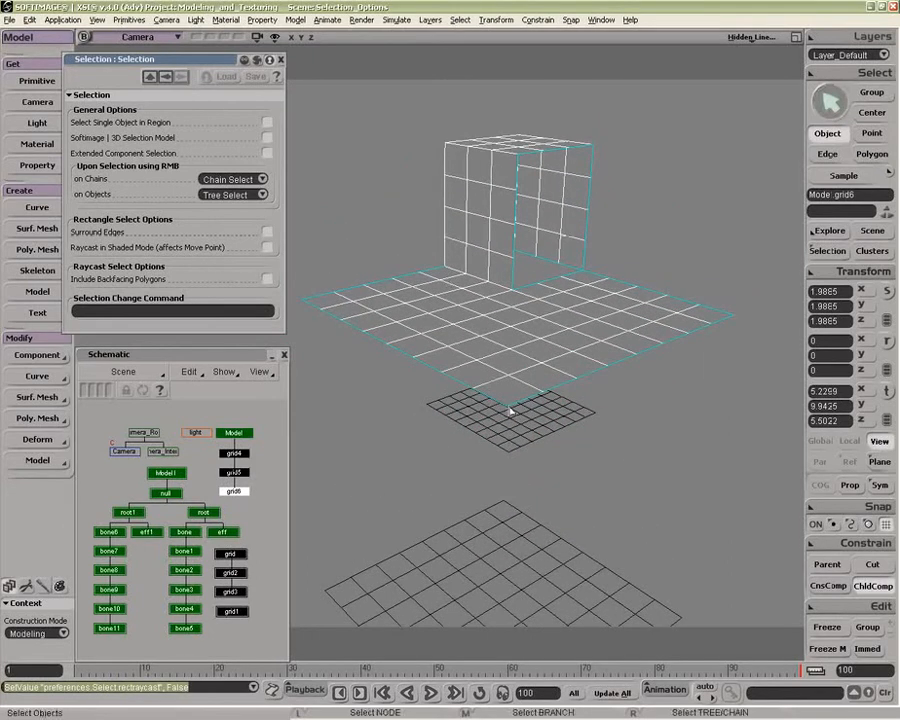
Add grid5 to the selection alongside grid6, choosing it where it extends past grid6's front corner.
ctrl+click(511, 420)
ctrl+click(512, 424)
key(o)
drag(519, 426, 521, 434)
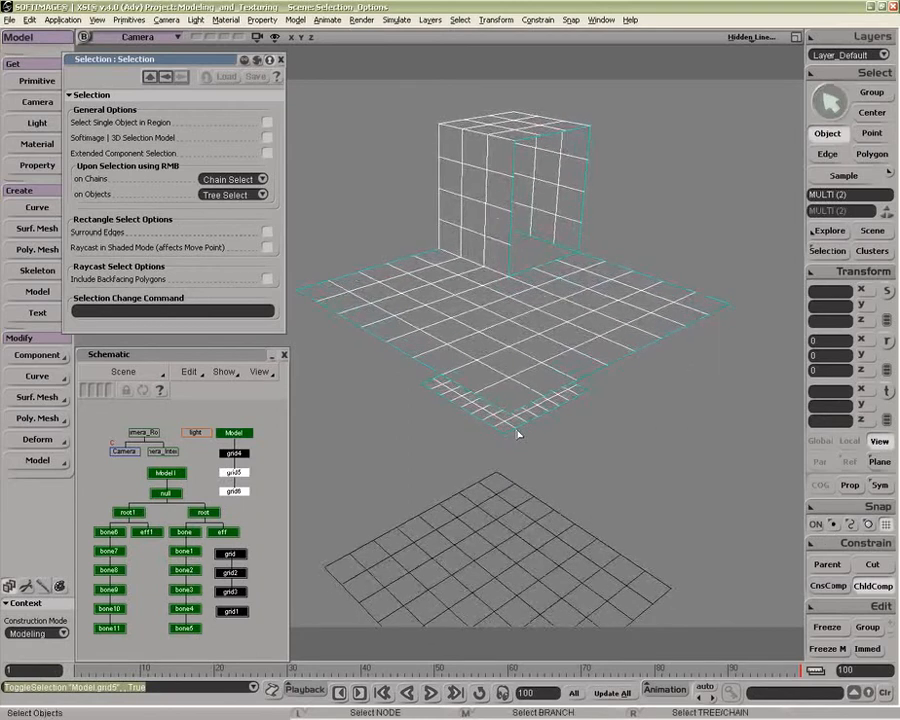
Rectangle-select polygons of both grids at their overlapping front corner with Raycast in Shaded Mode off, and undo that selection.
key(y)
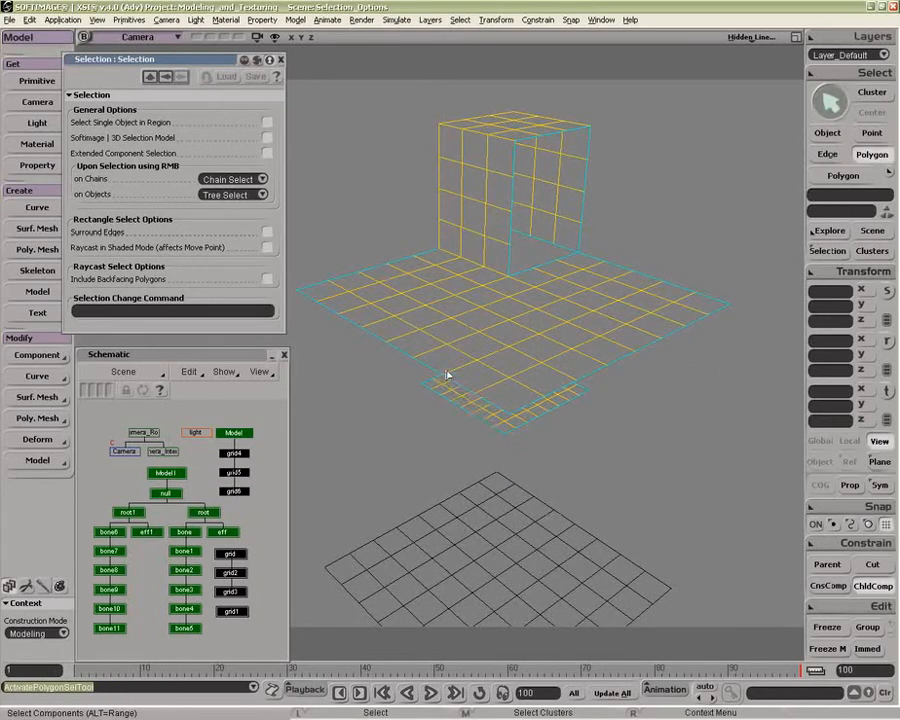
drag(447, 374, 573, 458)
key(o)
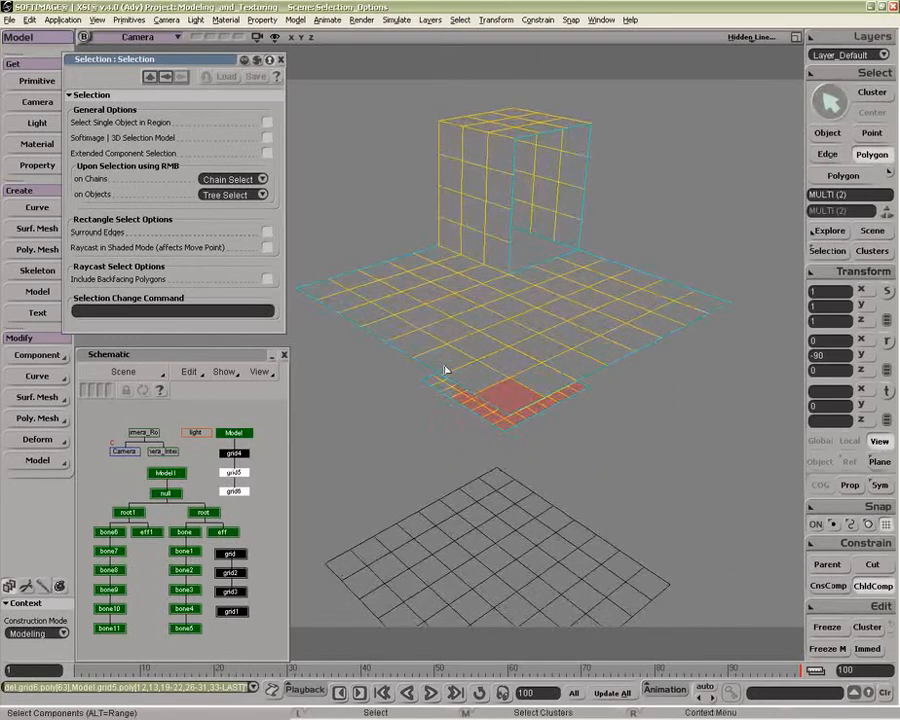
key(ctrl+z)
Enable Raycast in Shaded Mode and rectangle-select the polygons at the overlapping front corner of grid5 and grid6 in Hidden Line display.
click(267, 248)
drag(455, 377, 586, 448)
key(o)
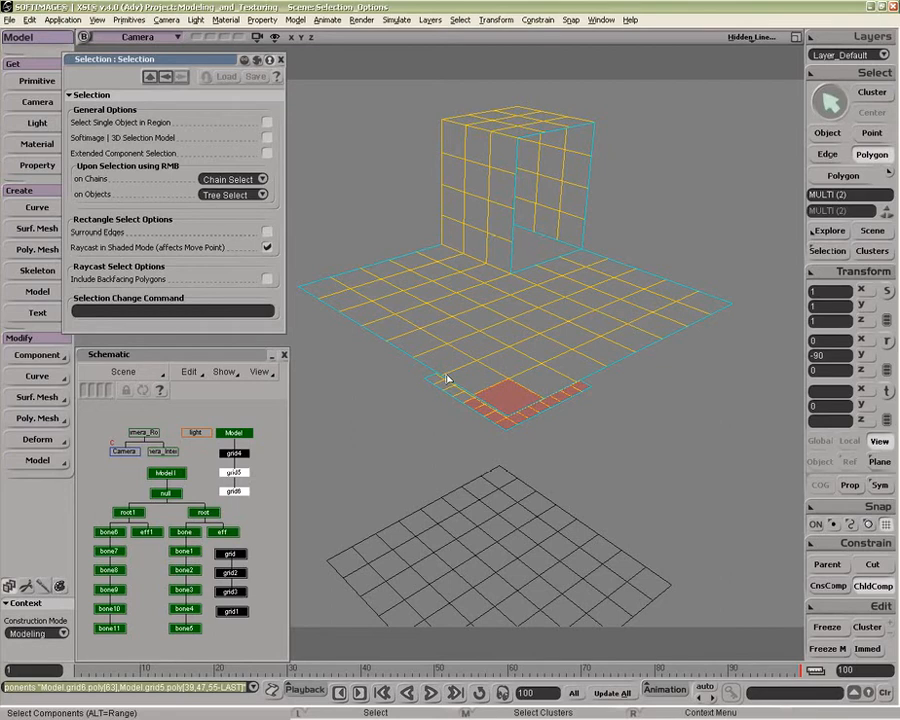
key(o)
drag(516, 398, 516, 408)
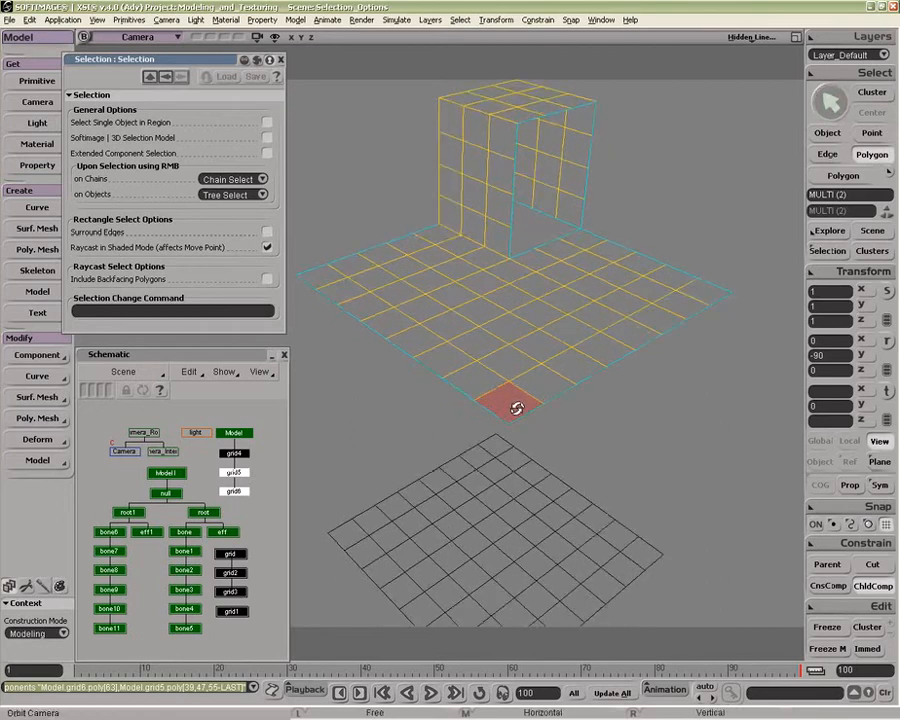
Switch the camera view to Wireframe and examine the selected polygons on both grids up close.
click(757, 37)
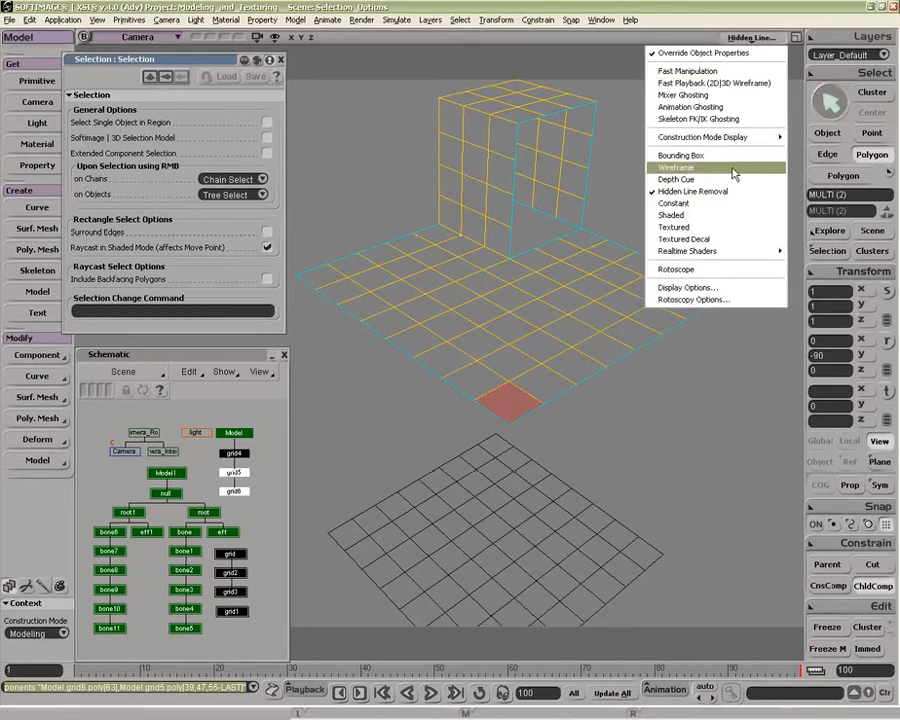
click(700, 165)
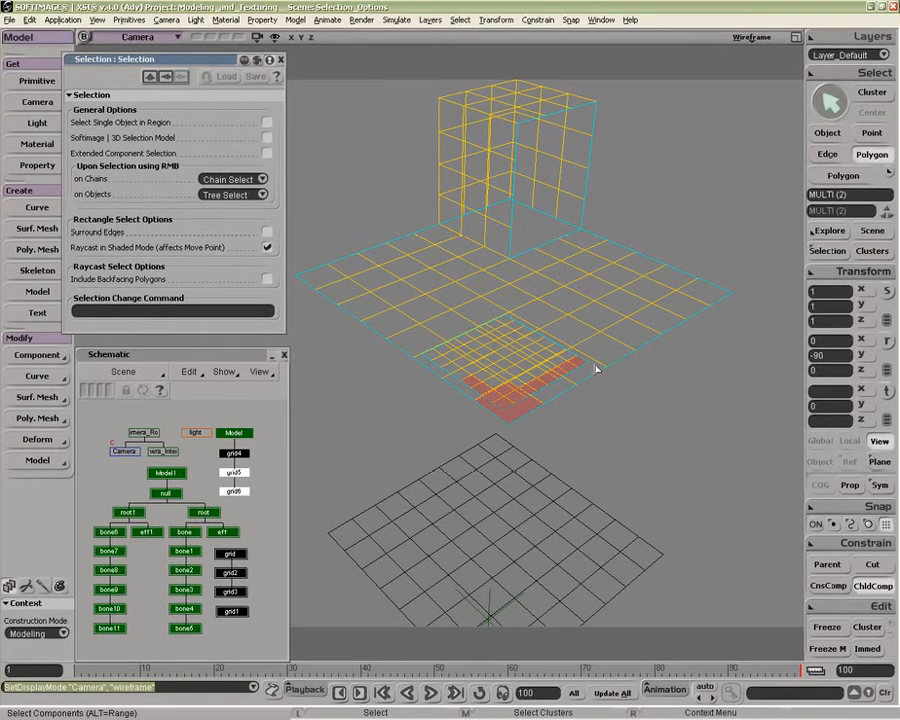
key(f)
key(z)
drag(561, 371, 615, 388)
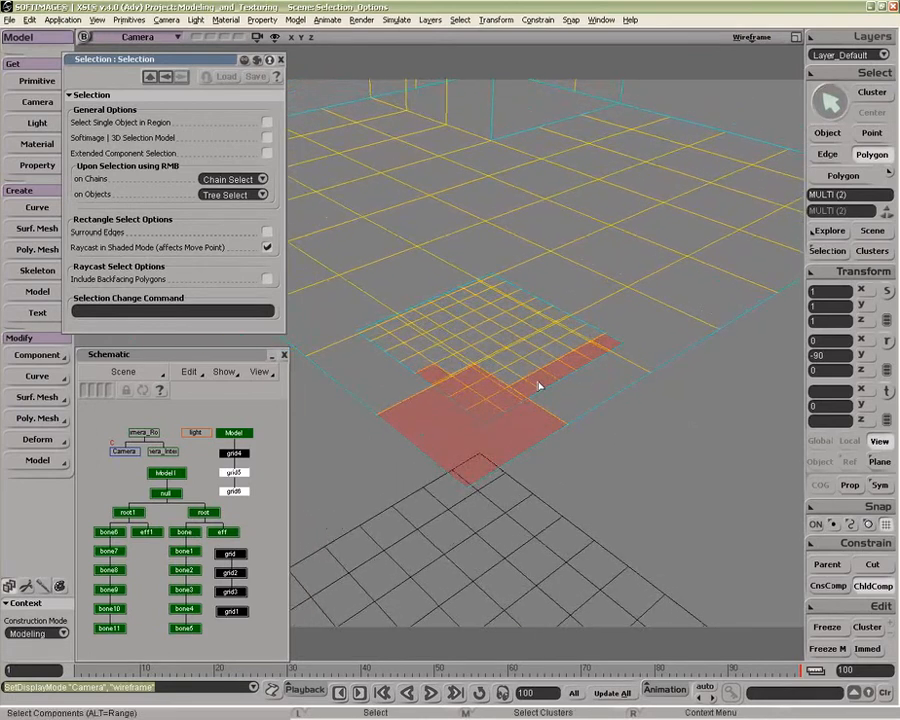
Try moving a point near the overlapping corner in Wireframe display with raycast on, and undo the move.
key(v)
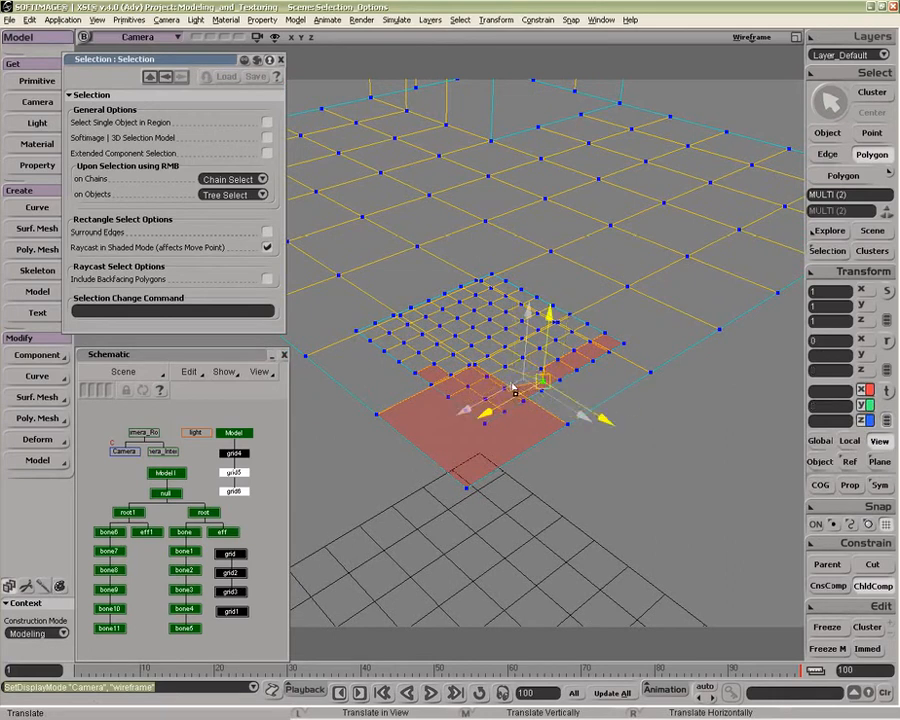
click(535, 384)
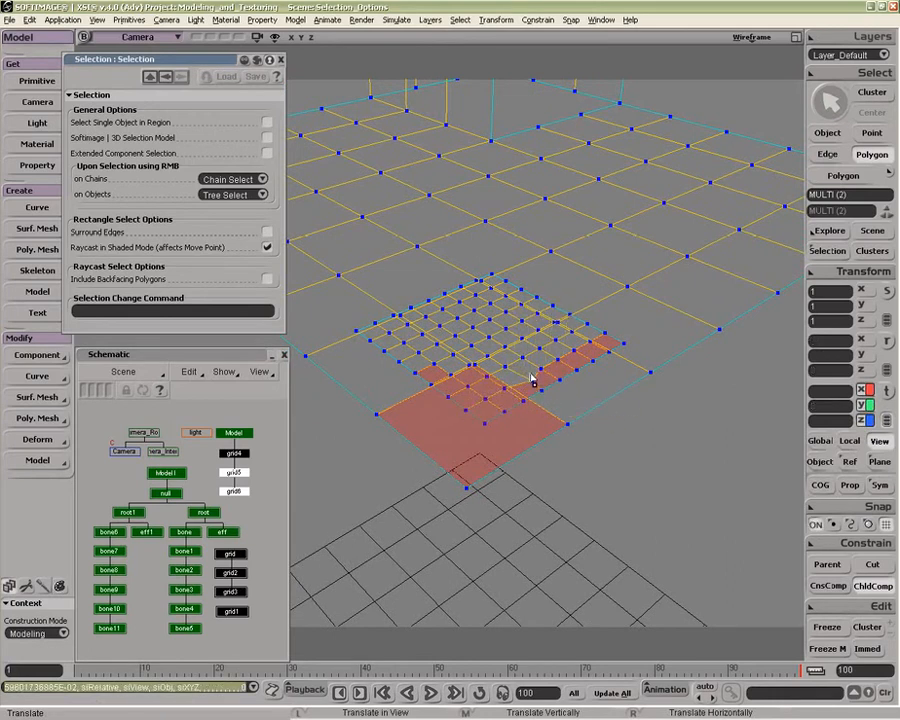
key(ctrl+z)
Return the camera view to Hidden Line Removal and deselect everything.
click(752, 37)
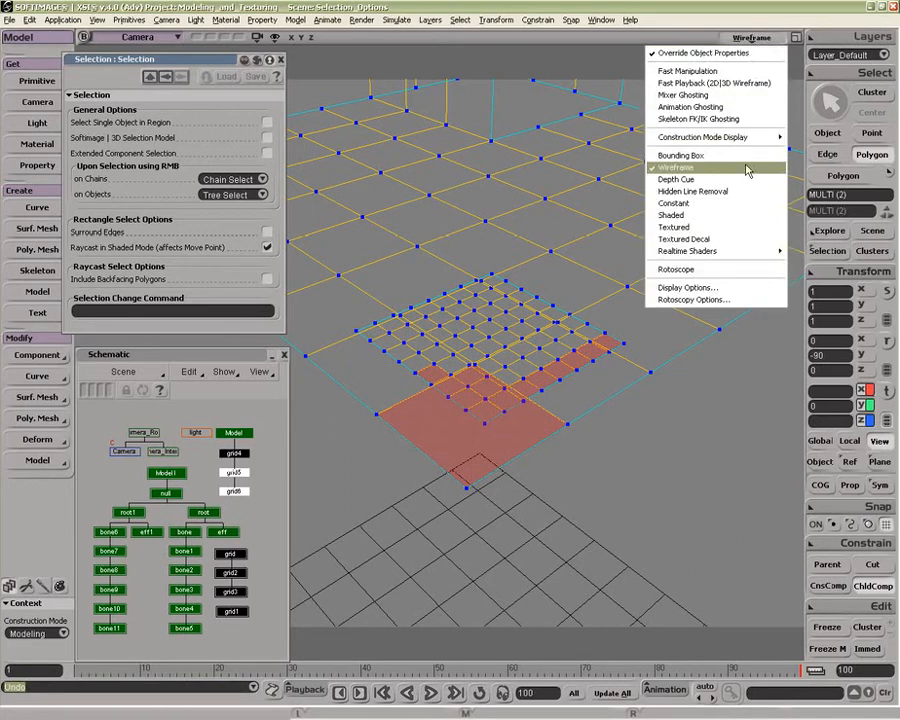
click(729, 192)
key(ctrl+shift+a)
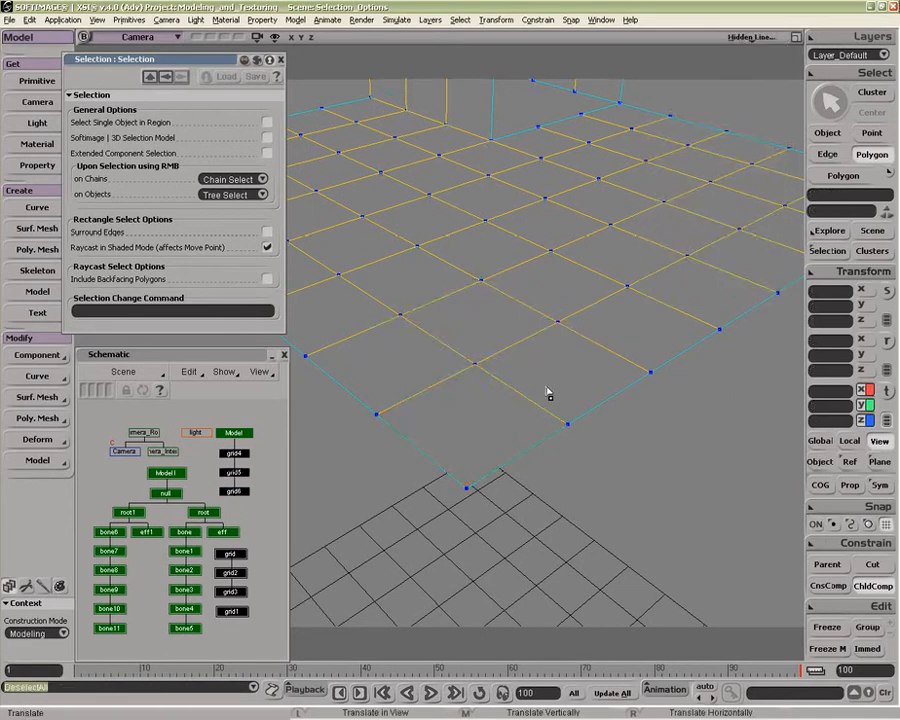
Toggle Raycast in Shaded Mode and leave it disabled.
click(267, 247)
click(267, 247)
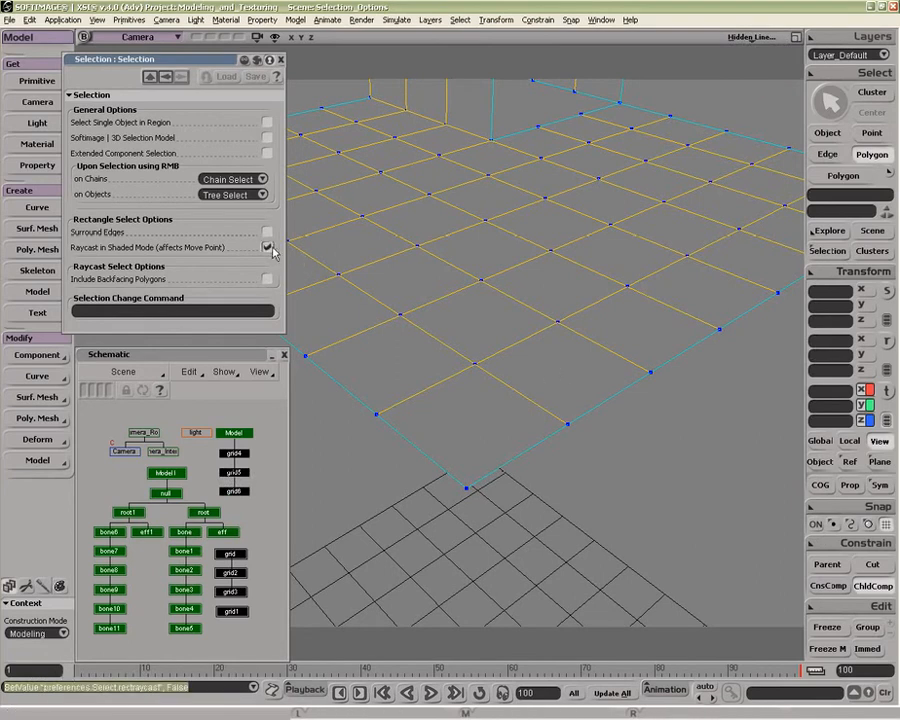
click(267, 247)
Try moving a grid5 point hidden behind grid6 with raycast off, and undo the move.
drag(553, 373, 645, 433)
key(o)
key(ctrl+z)
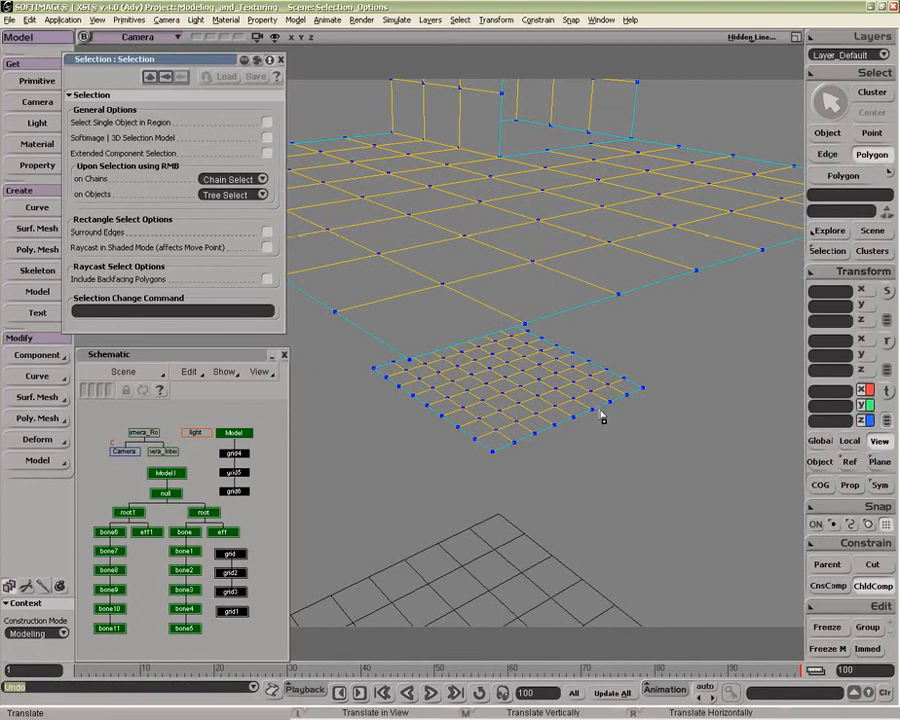
key(o)
drag(585, 378, 480, 335)
key(p)
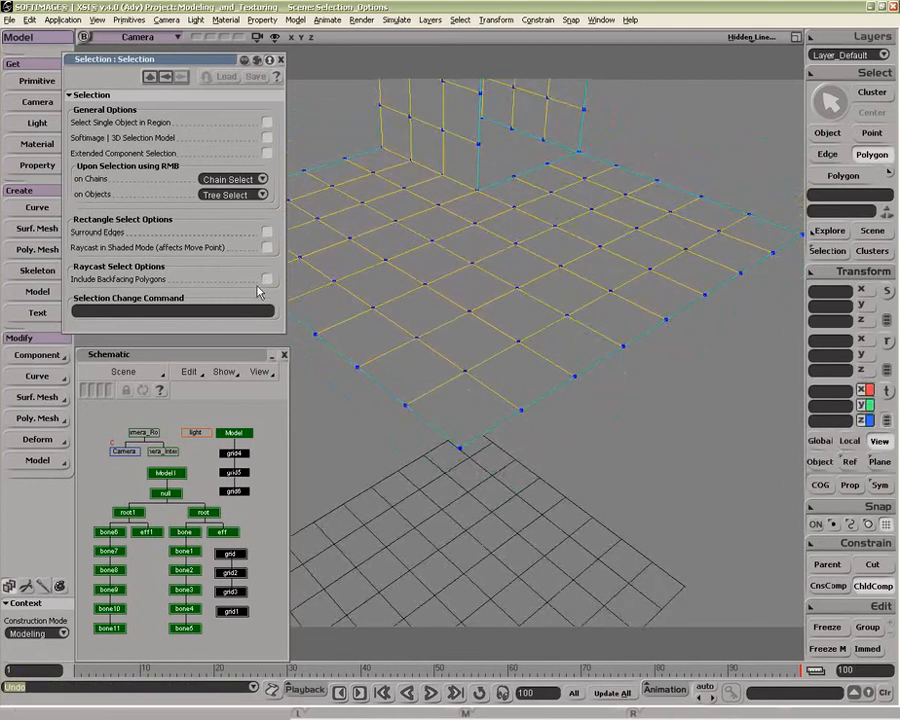
Return to object selection mode and frame the open-sided box on grid6 from a lower angle.
key(z)
middle_drag(385, 298, 420, 364)
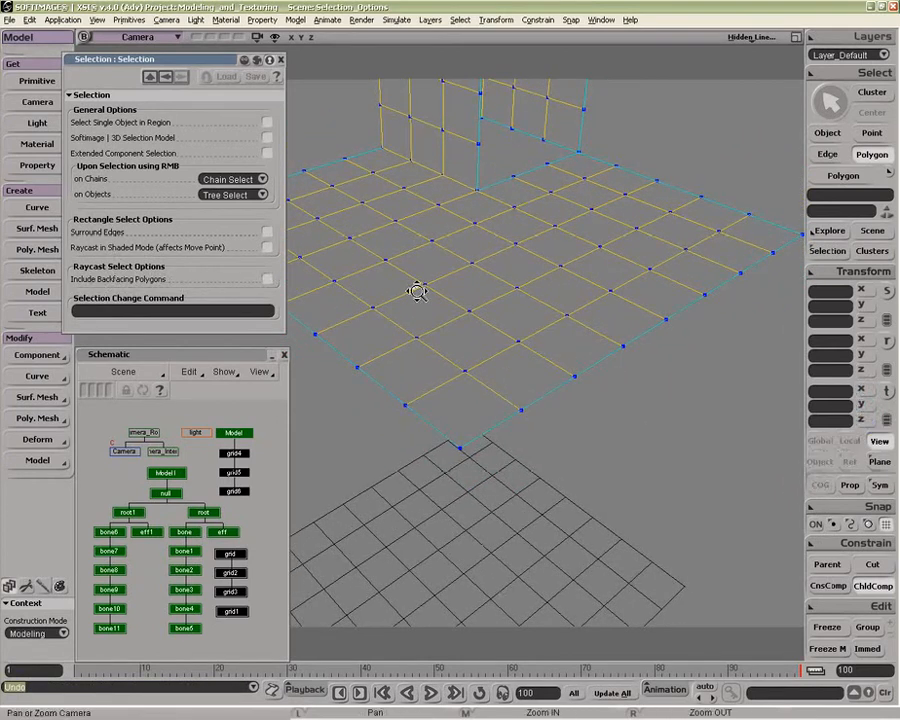
key(space)
key(o)
drag(498, 297, 426, 320)
key(o)
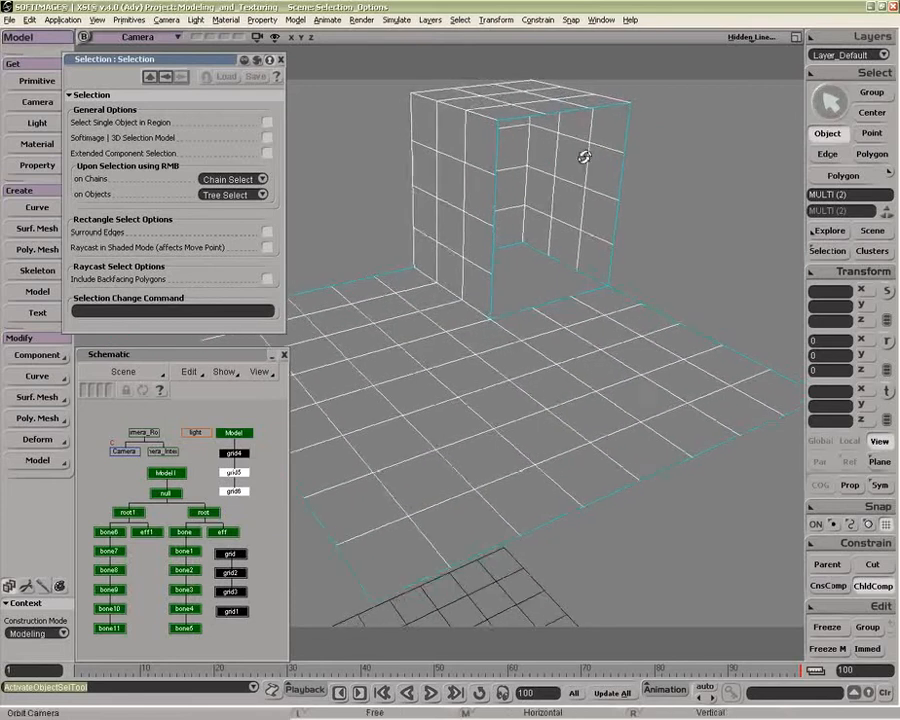
drag(587, 155, 597, 139)
key(o)
drag(577, 236, 631, 243)
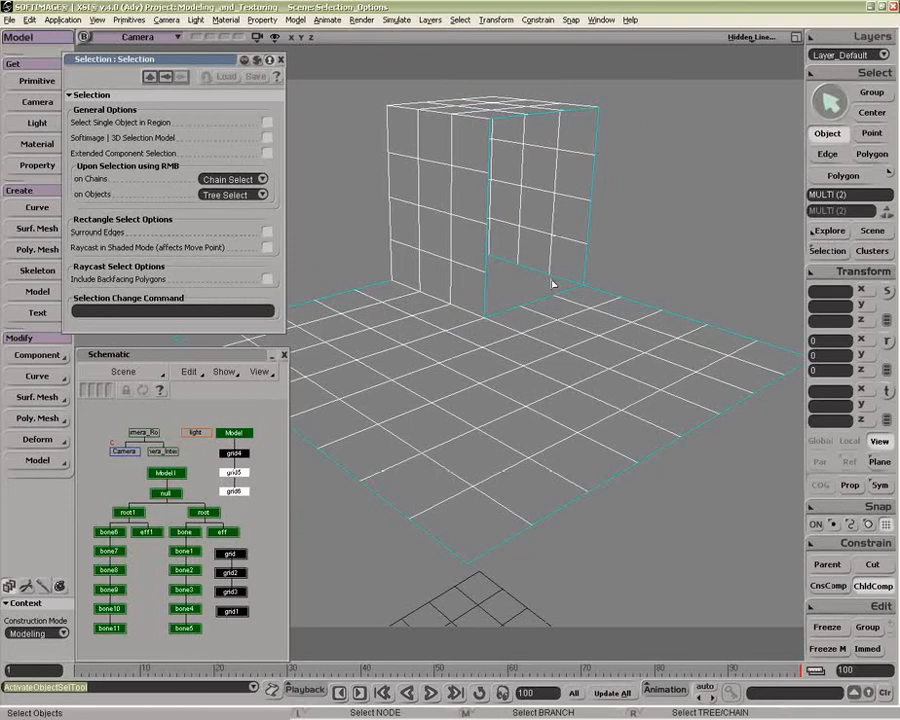
Raycast-select a run of polygons on grid6's floor and box wall, and replace it with a single floor polygon.
key(u)
mouse_move(520, 368)
mouse_down()
mouse_move(418, 331)
mouse_move(414, 307)
mouse_move(432, 283)
mouse_move(440, 205)
mouse_move(424, 233)
mouse_move(434, 301)
mouse_move(520, 362)
mouse_move(592, 323)
mouse_up()
click(448, 195)
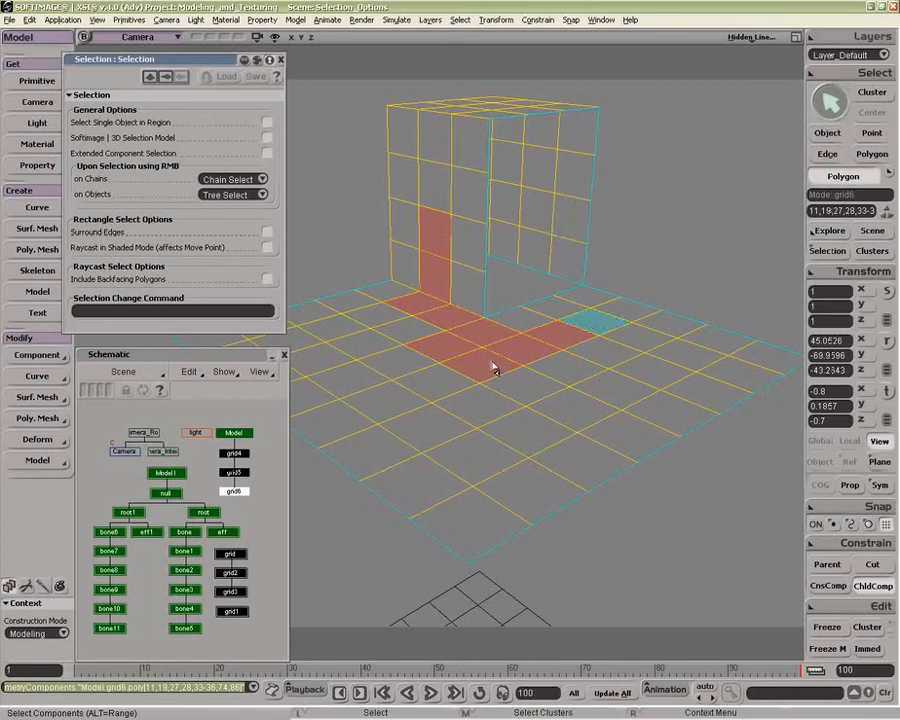
click(560, 337)
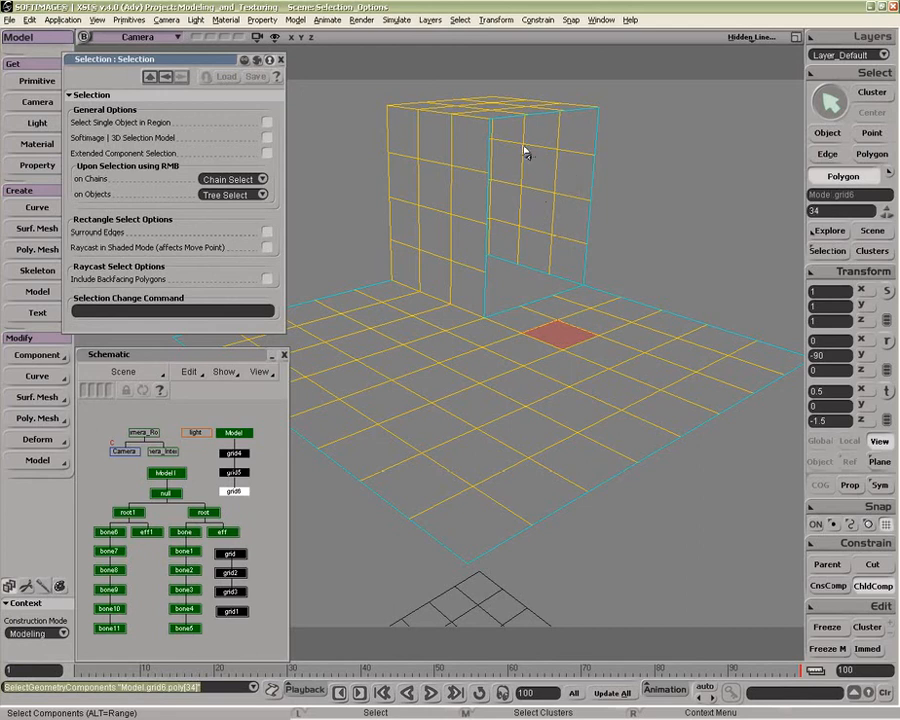
Enable Include Backfacing Polygons, raycast-select back-facing polygons inside the open box, and clear the selection.
click(267, 279)
click(538, 210)
click(541, 176)
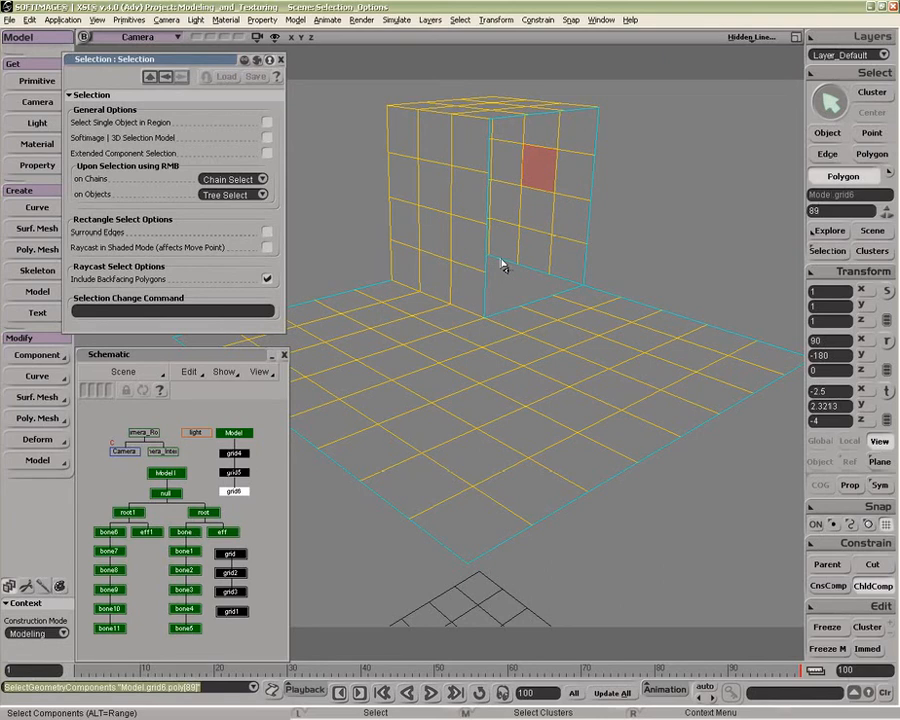
key(ctrl+shift+a)
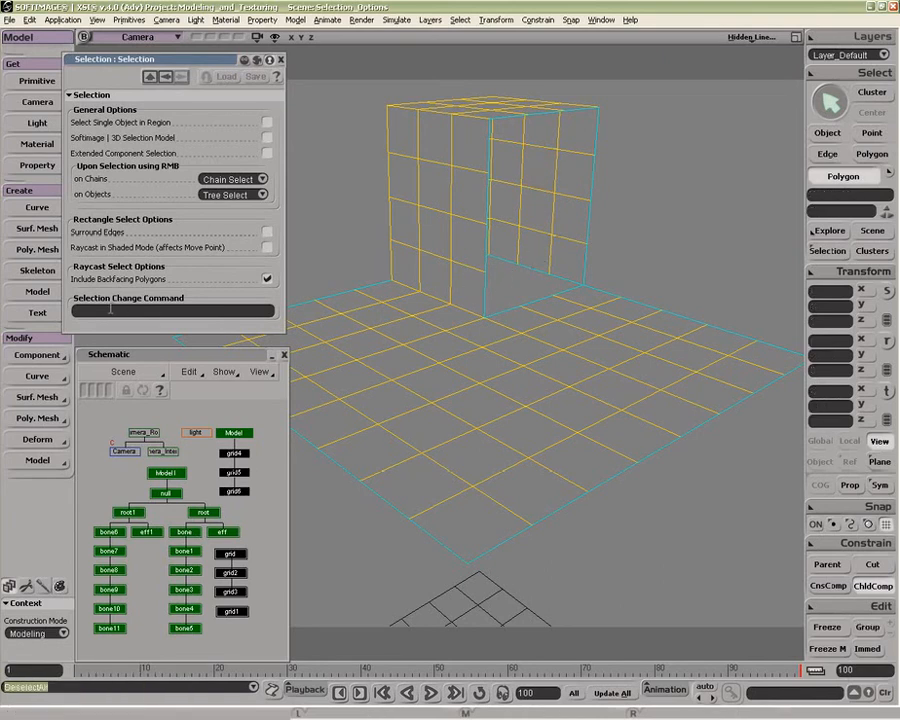
Change the selection from a grid6 floor polygon to the grid object and on to grid6 in the schematic.
click(422, 350)
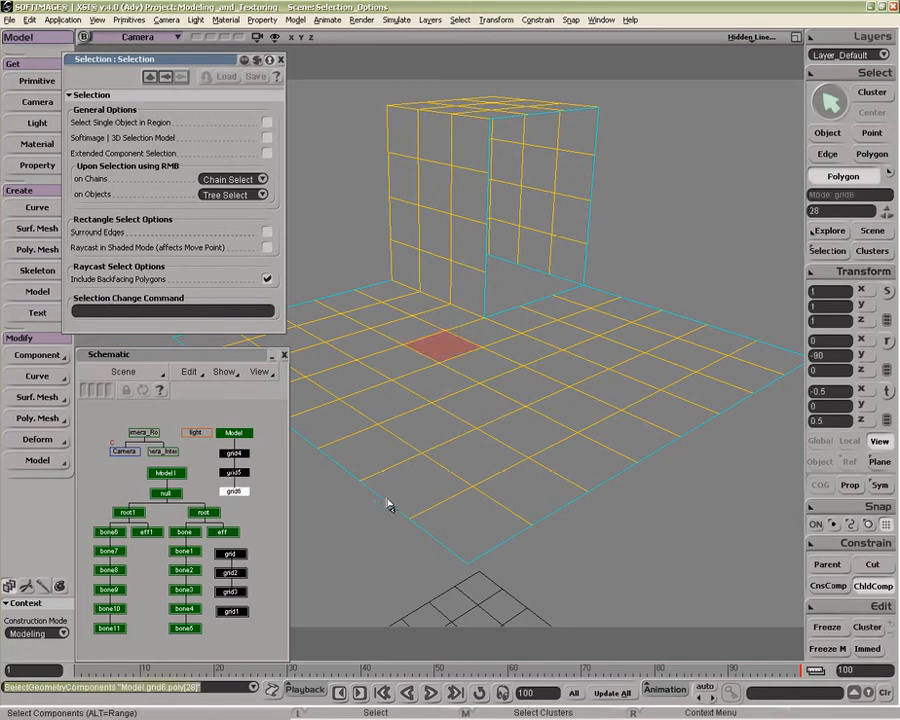
click(236, 556)
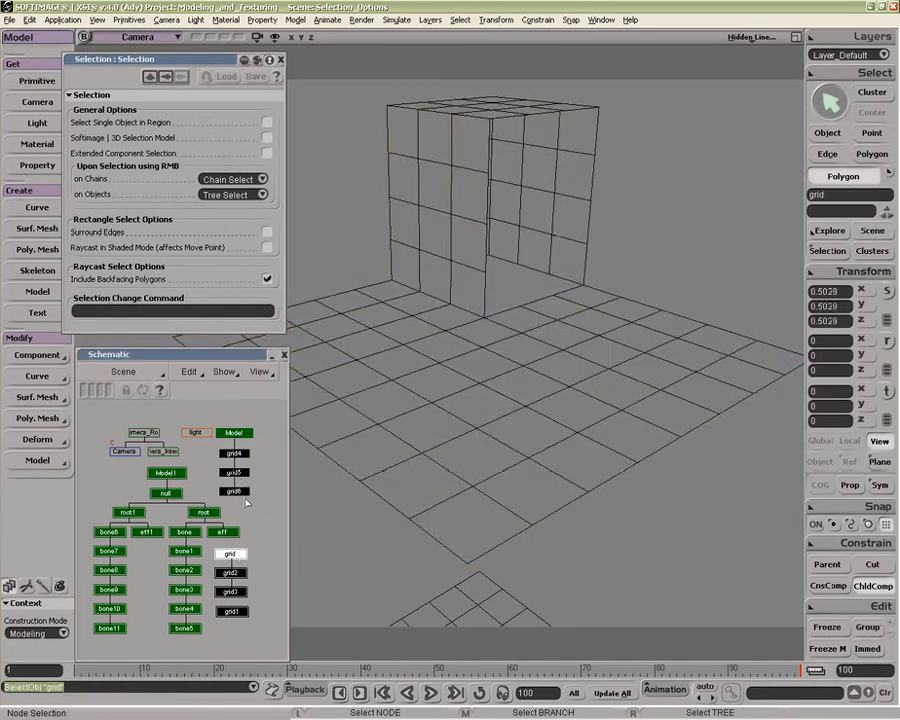
click(238, 492)
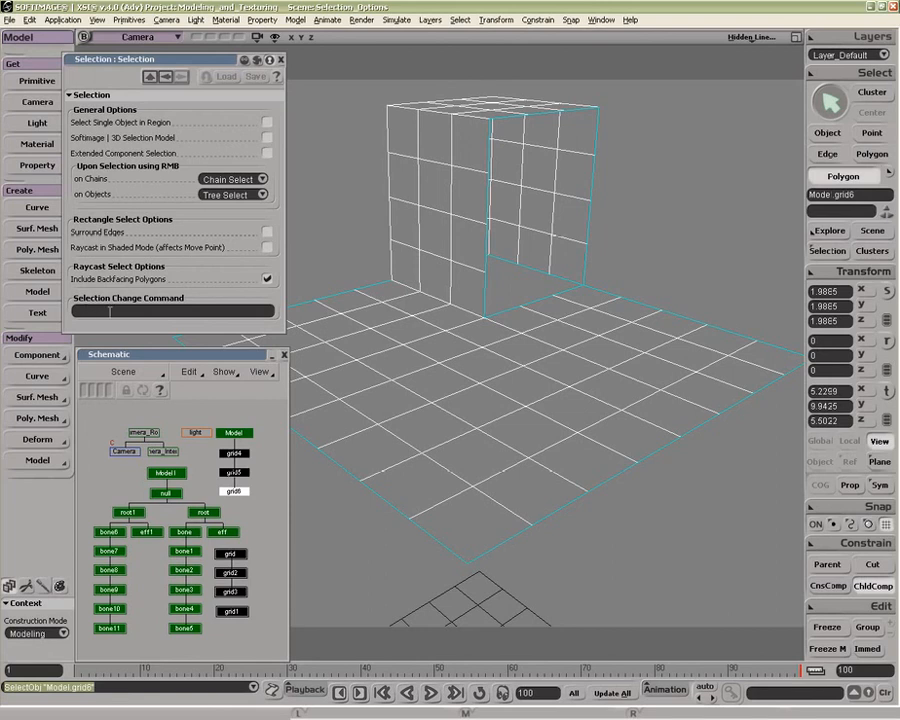
Set the Selection Change Command to msgbox "hello" with raycast polygon selection active.
click(109, 311)
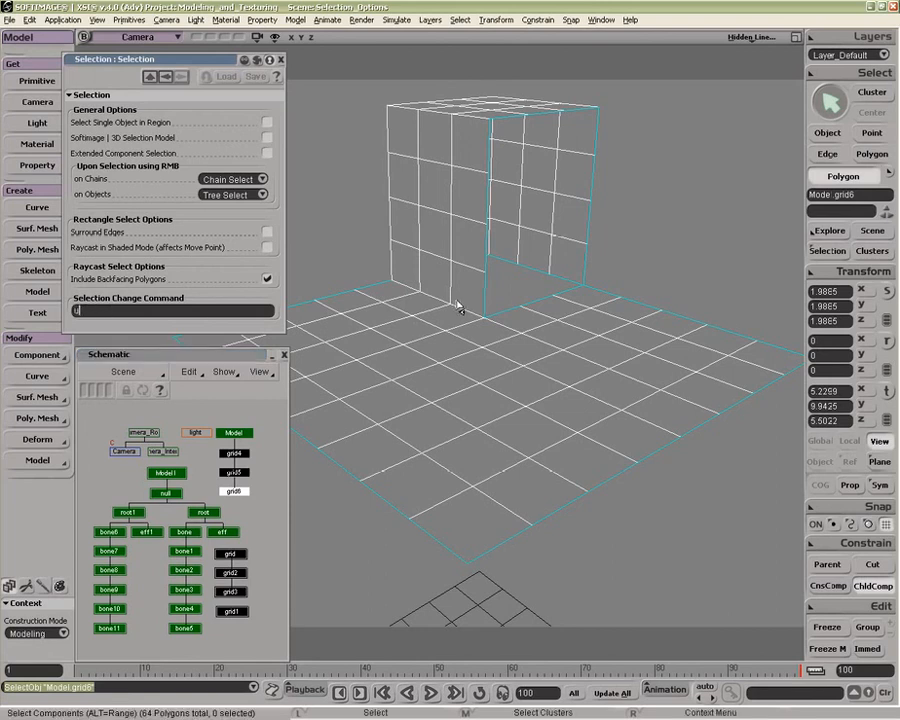
key(space)
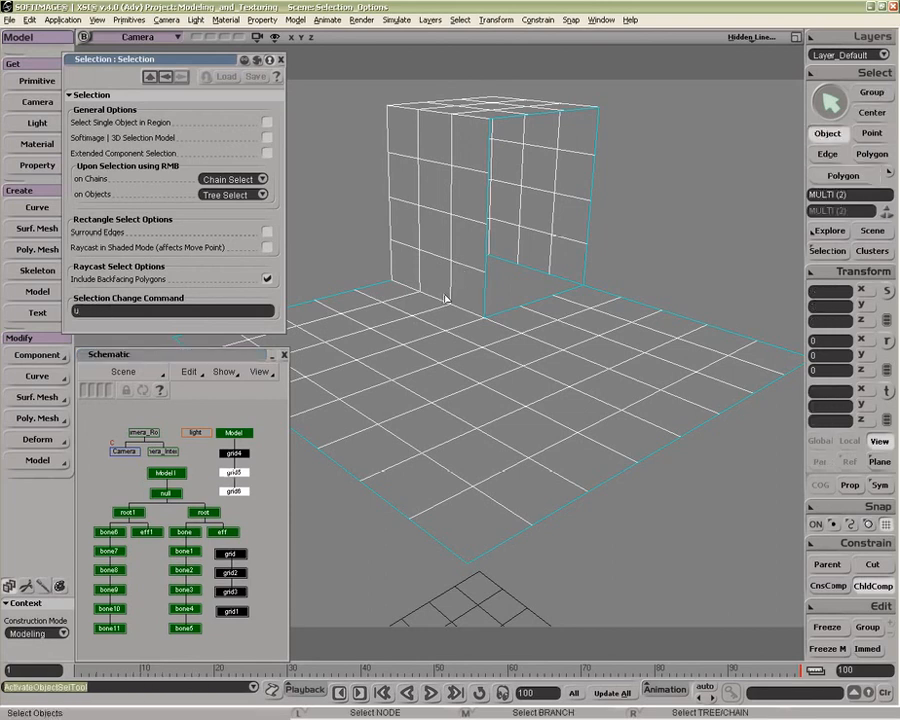
key(u)
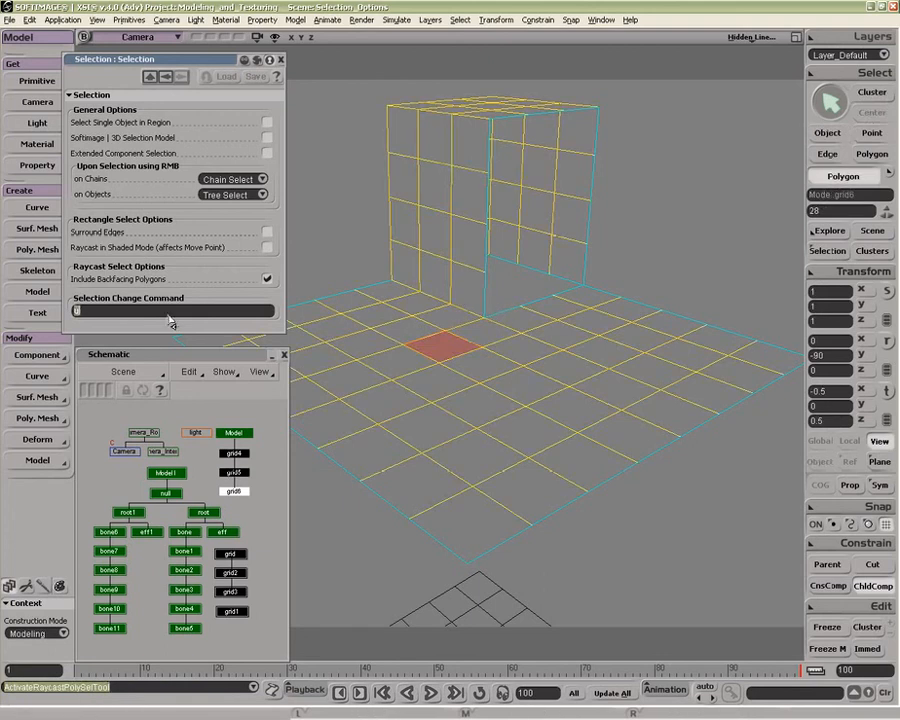
text(msgbox "hello")
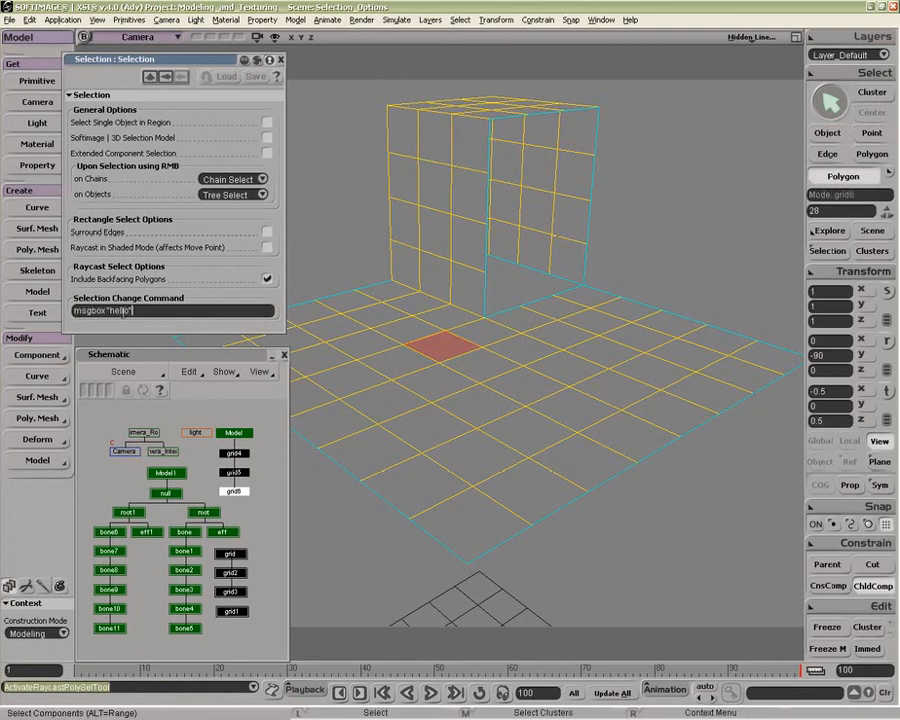
key(Return)
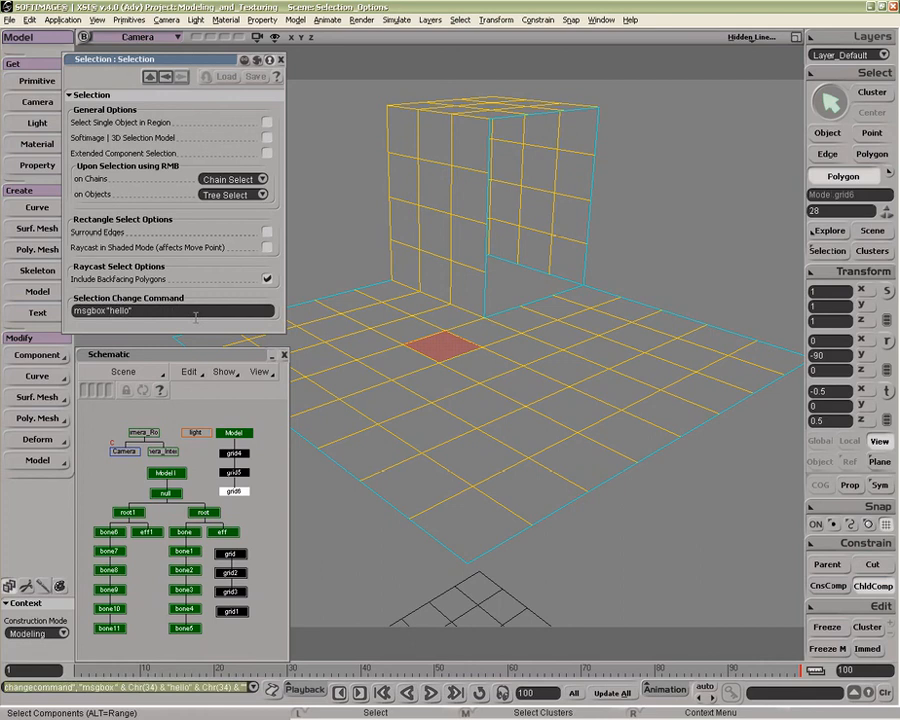
Test the selection change command by selecting three different floor polygons of grid6 and dismissing the message box each time.
click(366, 346)
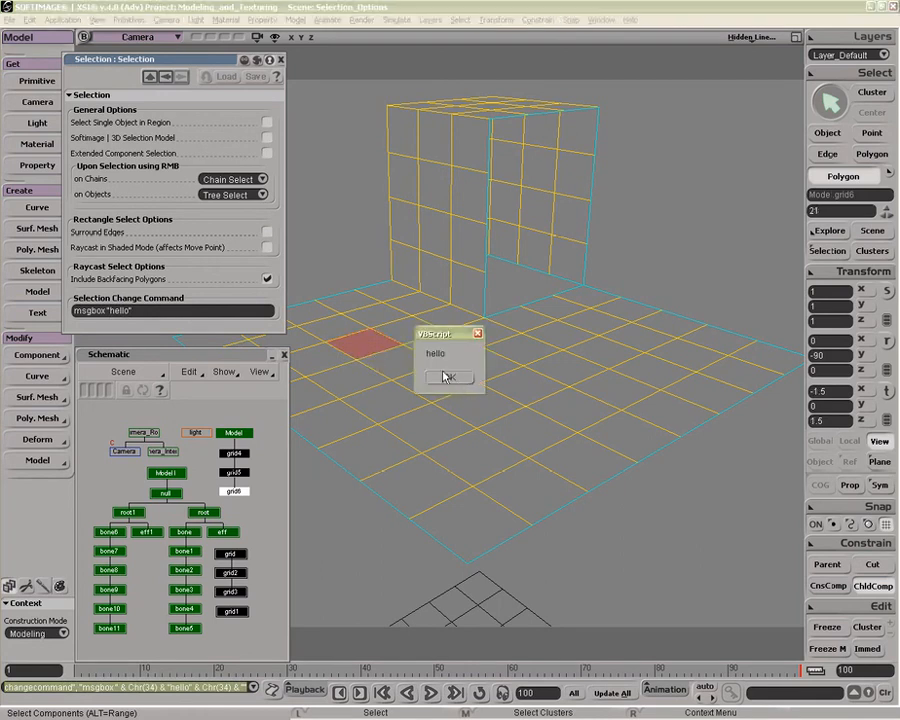
click(452, 378)
click(574, 404)
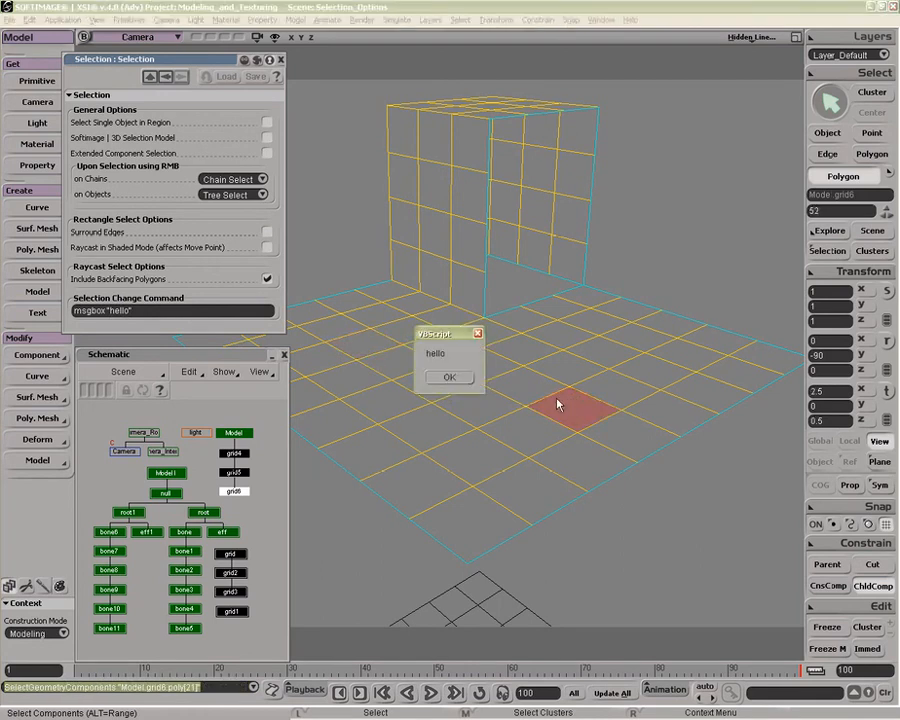
click(466, 385)
click(401, 429)
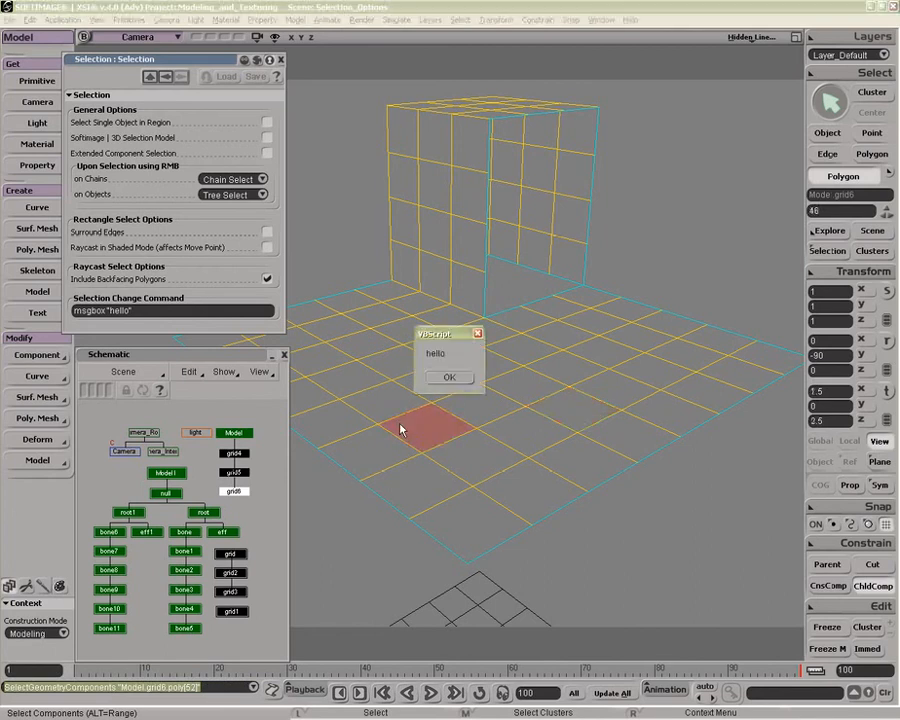
click(450, 379)
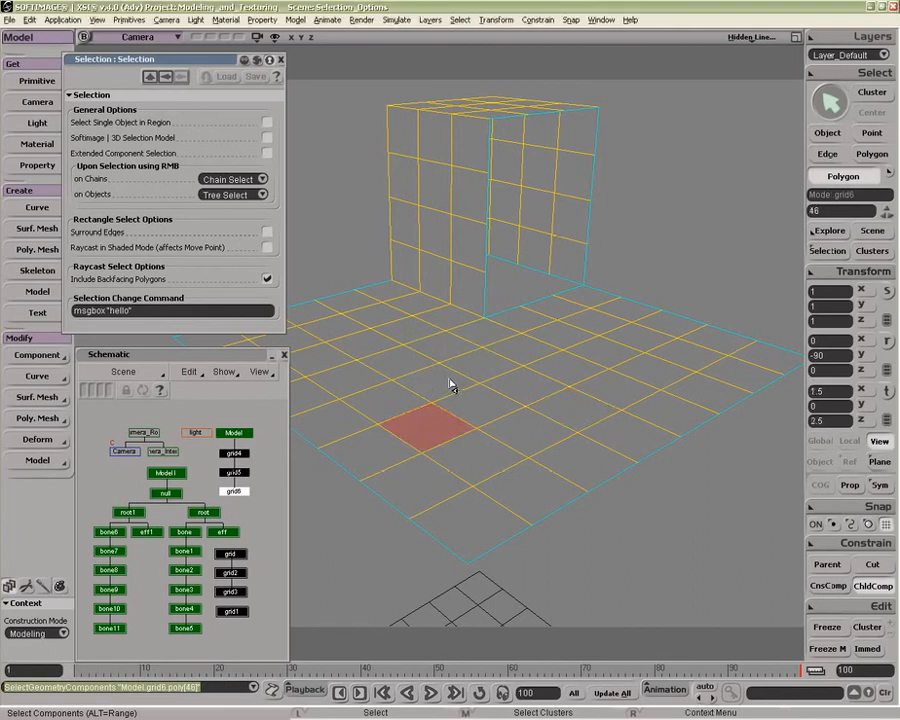